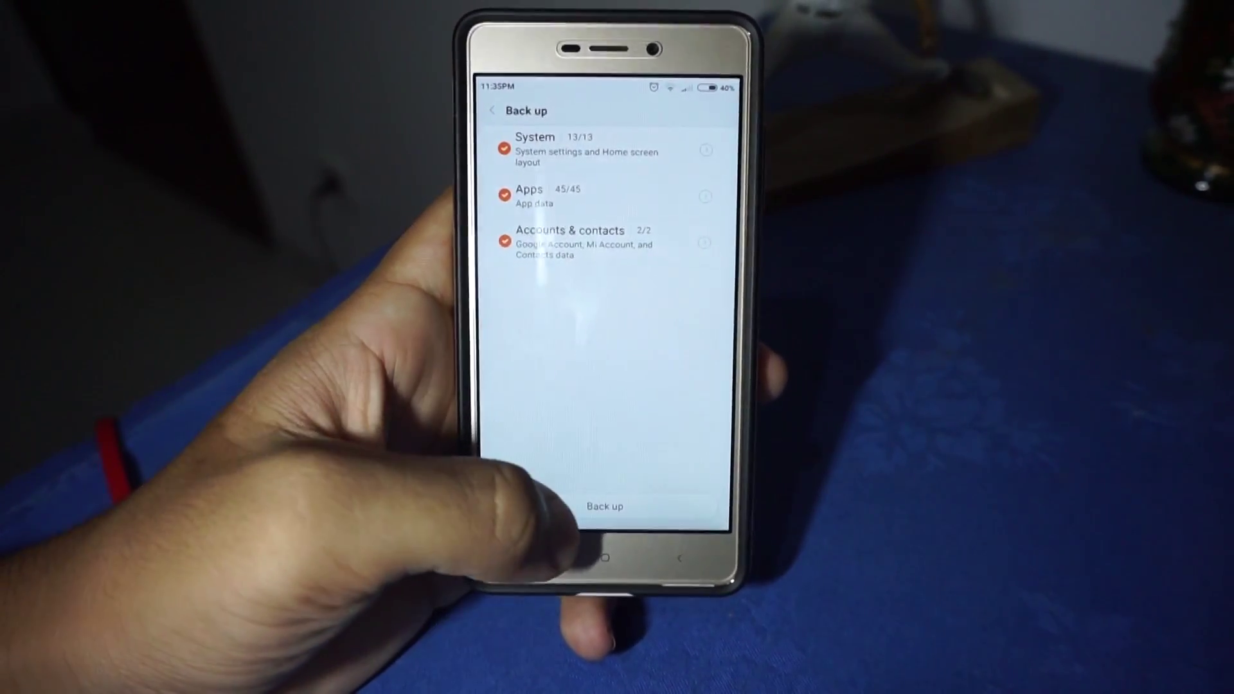
Start the backup of System, Apps and Accounts & contacts data (60 items, 1.14GB).
{"action": "left_click", "coordinate": [579, 505]}
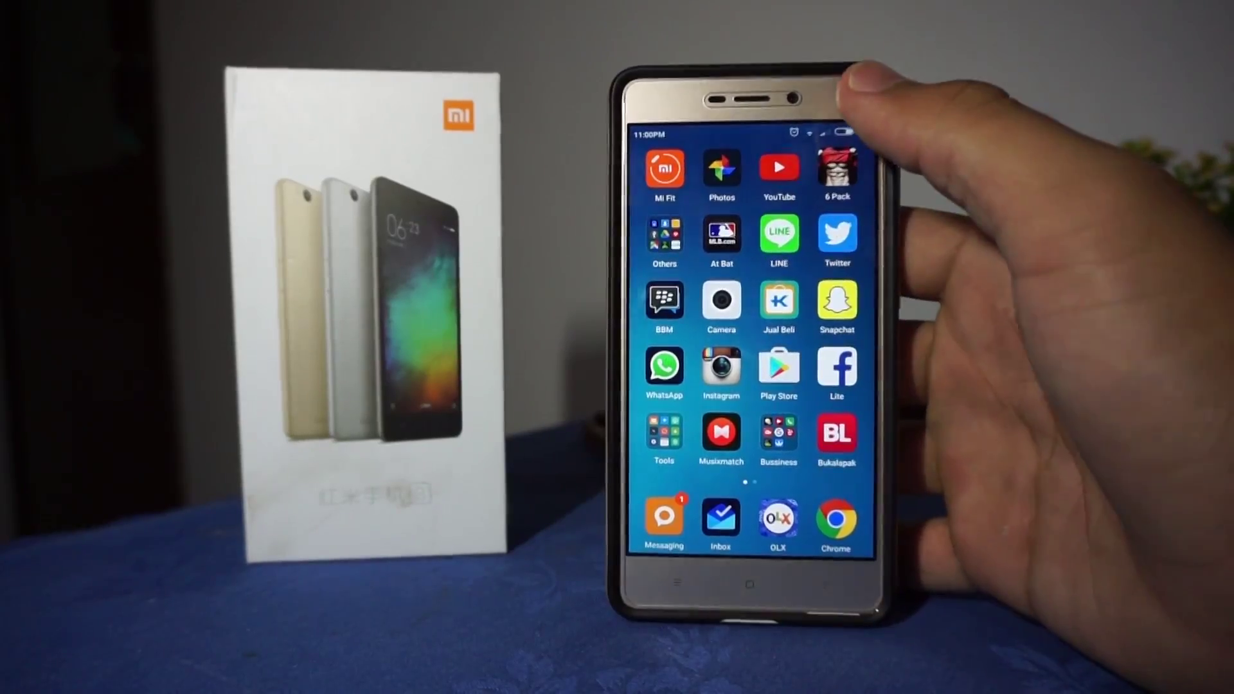
Confirm in About phone that developer mode is on, then go to Additional settings.
{"action": "left_click_drag", "start_coordinate": [848, 131], "coordinate": [798, 427]}
{"action": "left_click_drag", "start_coordinate": [823, 468], "coordinate": [758, 440]}
{"action": "left_click", "coordinate": [746, 508]}
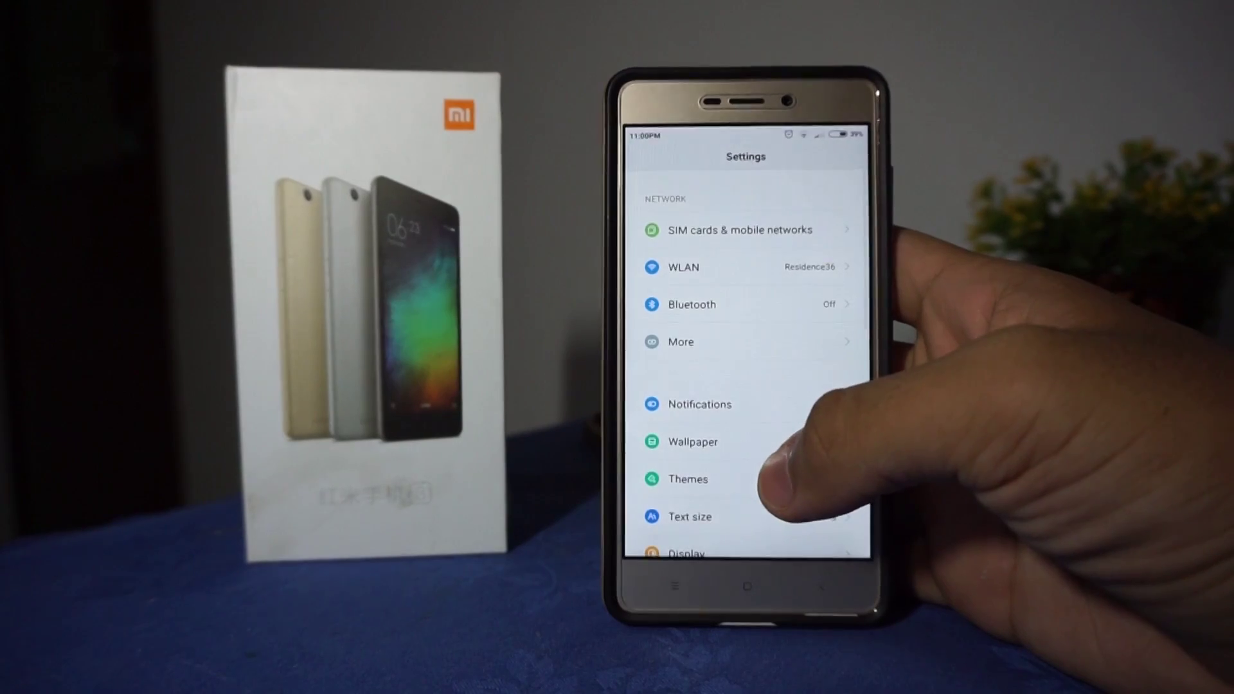
{"action": "left_click_drag", "start_coordinate": [800, 482], "coordinate": [790, 235]}
{"action": "left_click", "coordinate": [797, 524]}
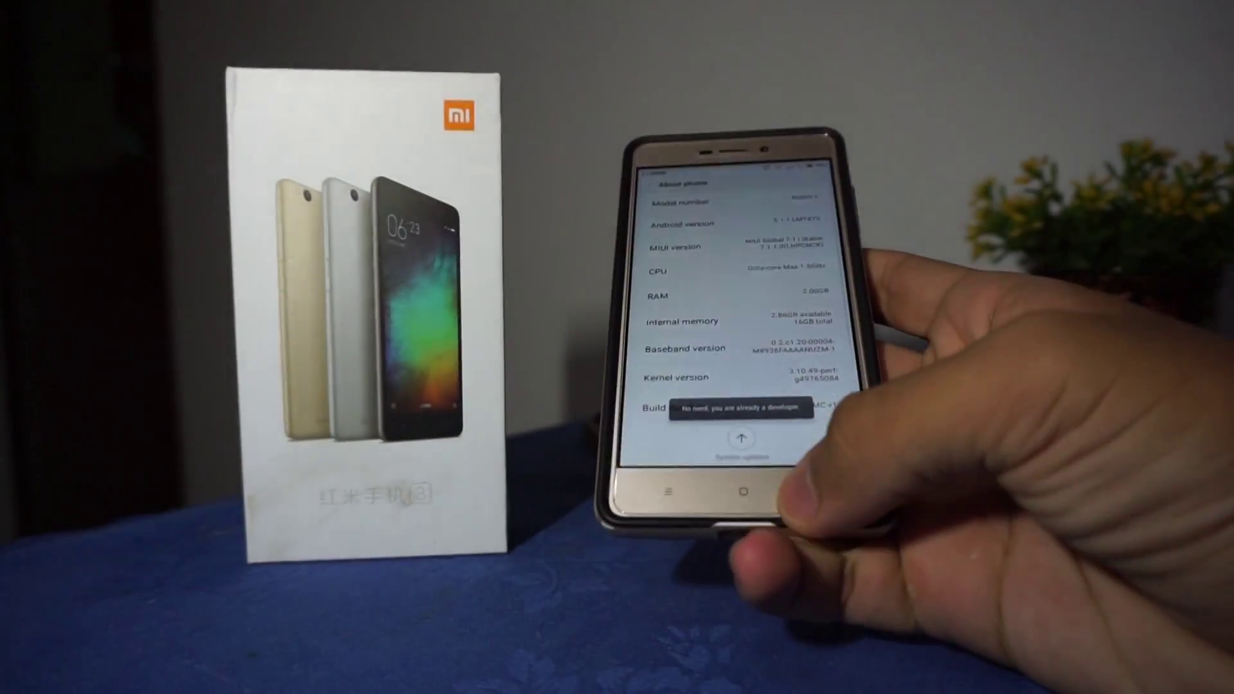
{"action": "left_click", "coordinate": [890, 450]}
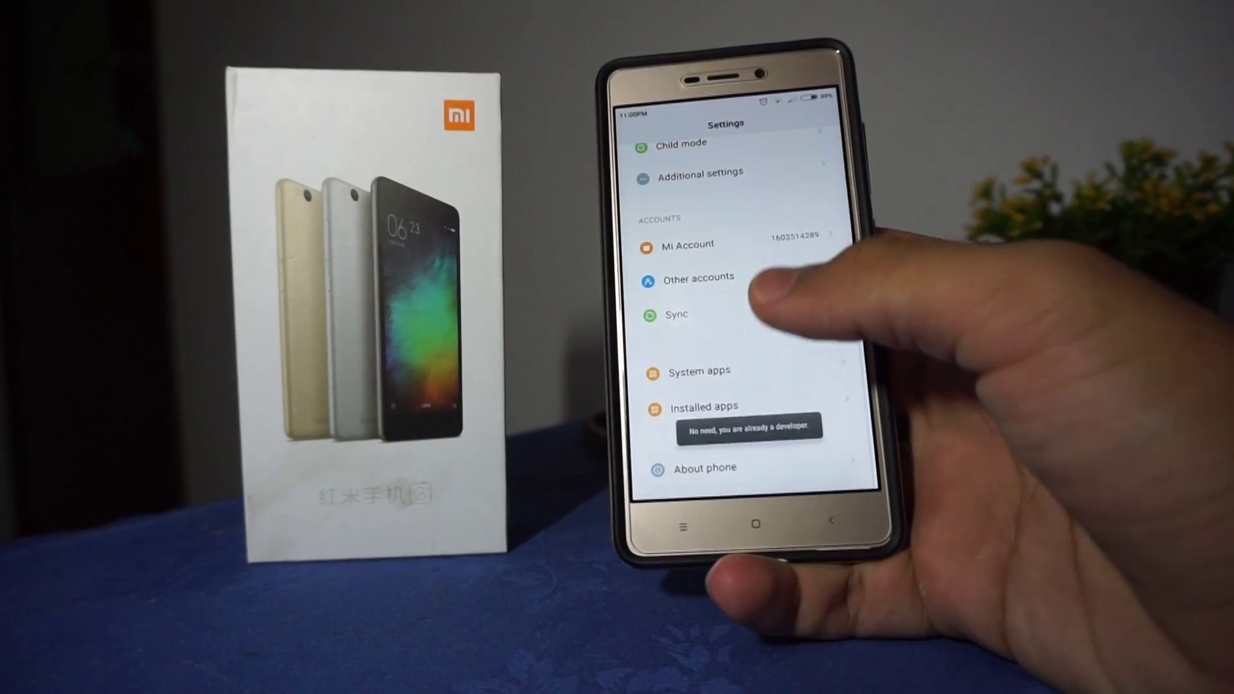
{"action": "left_click", "coordinate": [739, 182]}
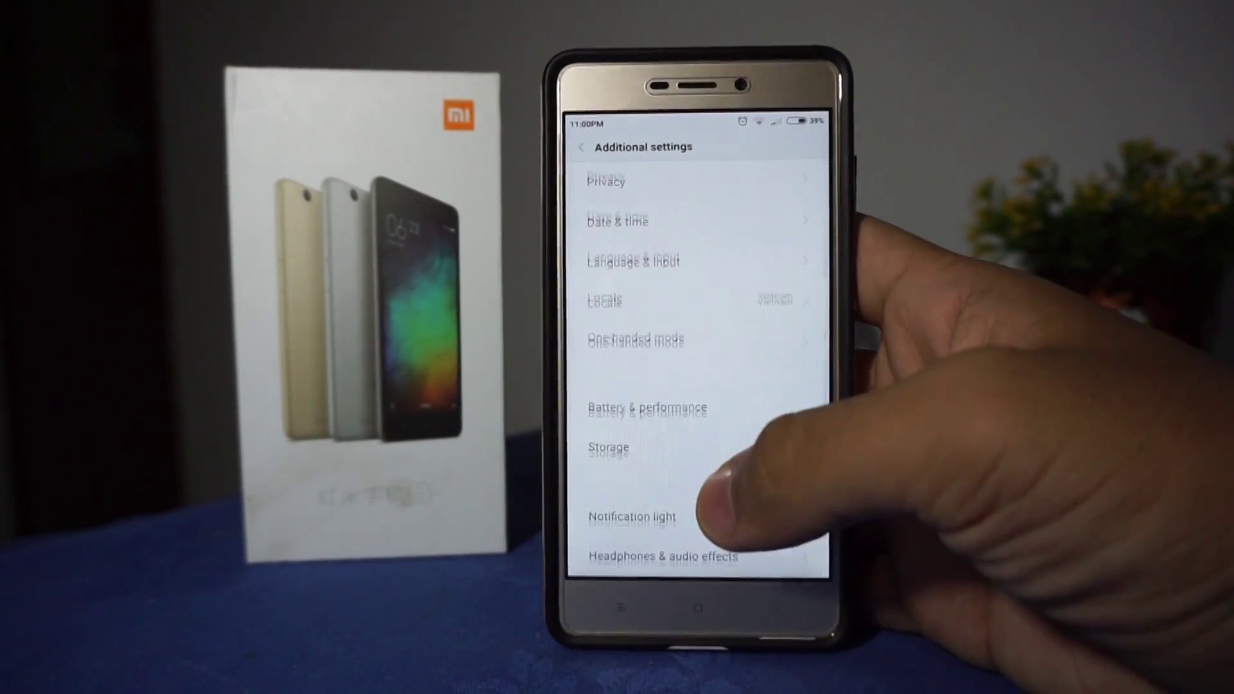
Turn on Enable OEM unlock and USB debugging, and allow USB debugging.
{"action": "scroll", "coordinate": [698, 360], "scroll_direction": "down", "scroll_amount": 5}
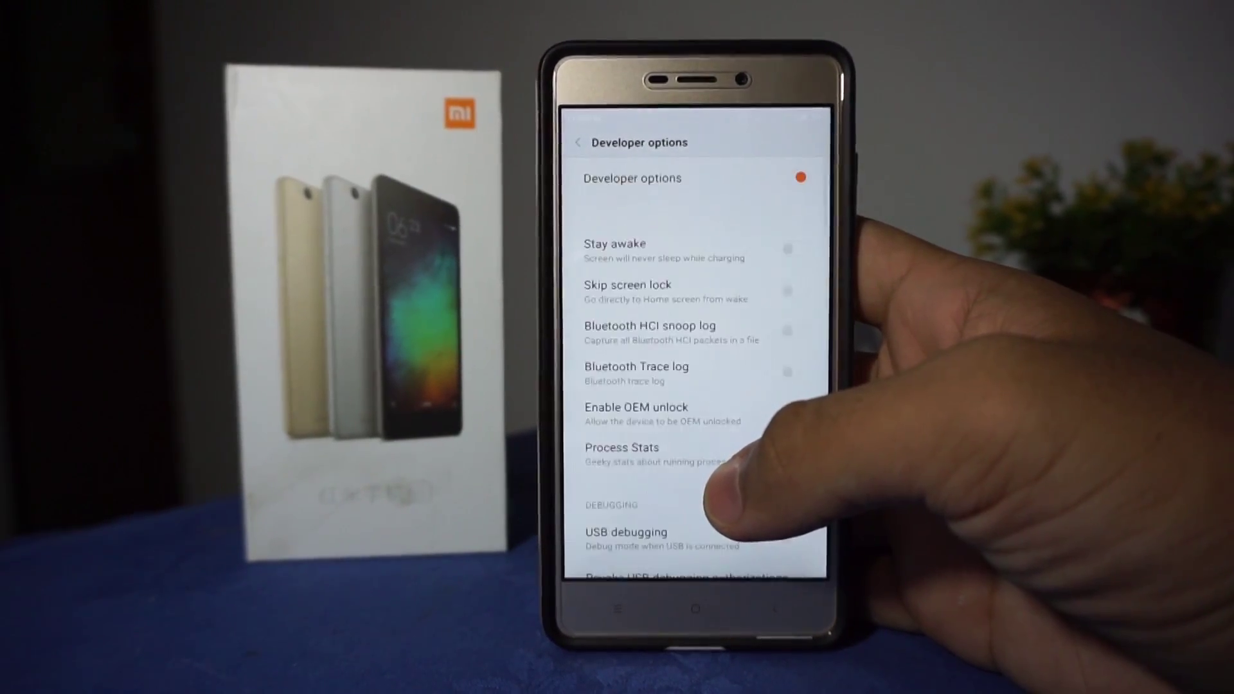
{"action": "left_click", "coordinate": [785, 414]}
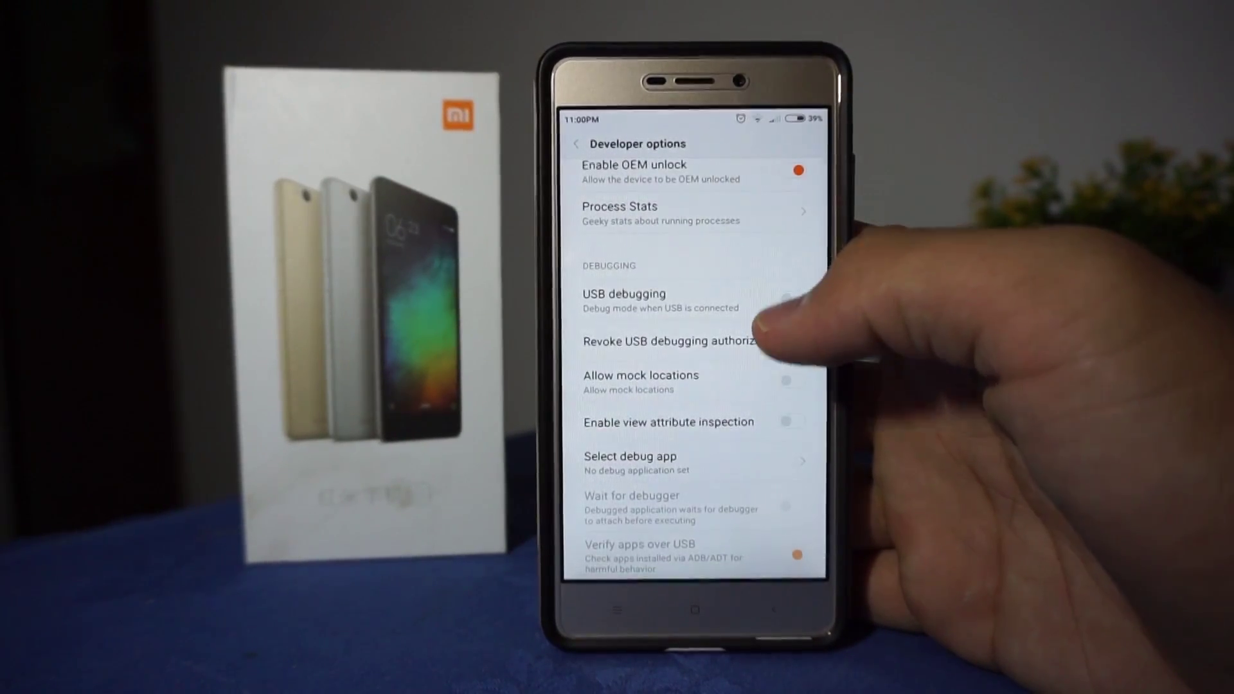
{"action": "left_click", "coordinate": [785, 300]}
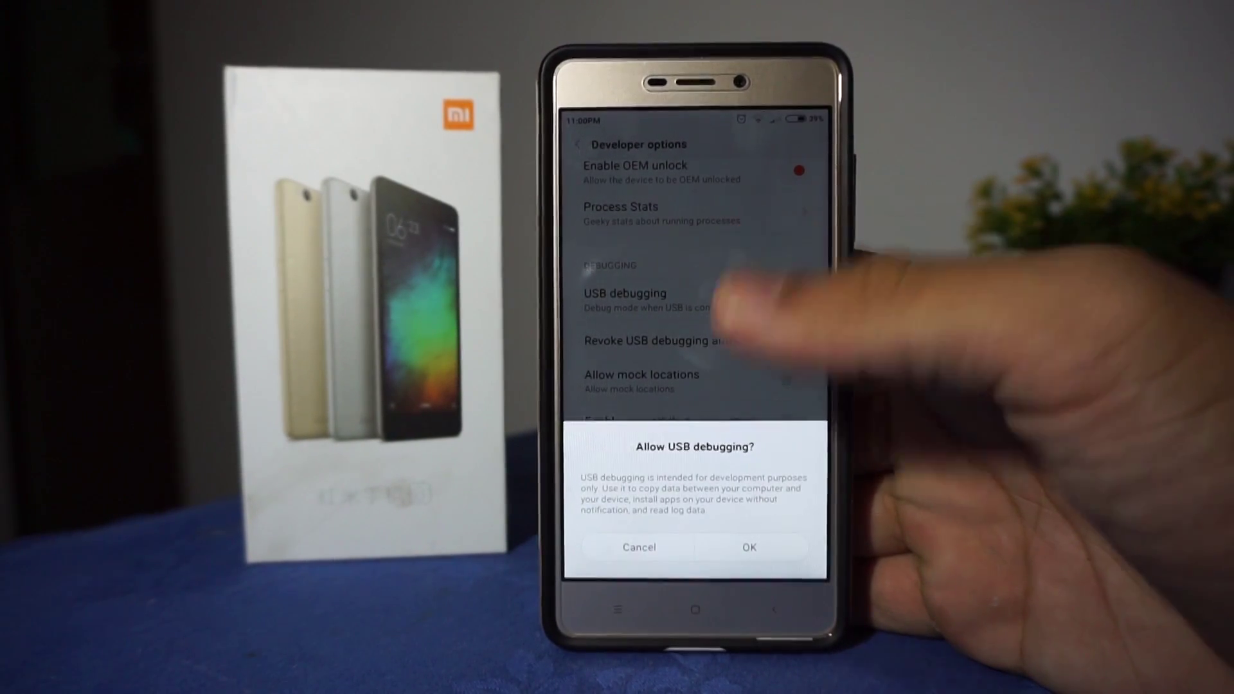
{"action": "left_click", "coordinate": [749, 547]}
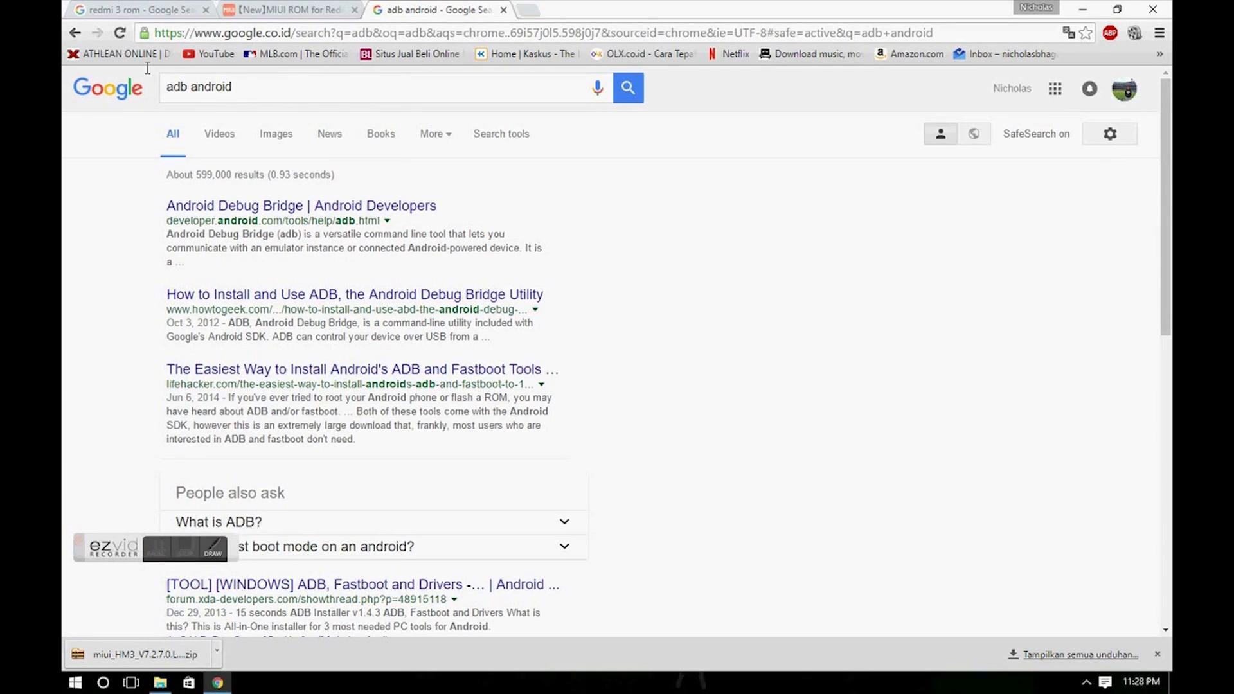
Open the Android Debug Bridge page and scroll the Android SDK download page to the command line tools.
{"action": "left_click_drag", "start_coordinate": [255, 88], "coordinate": [164, 88]}
{"action": "left_click", "coordinate": [142, 251]}
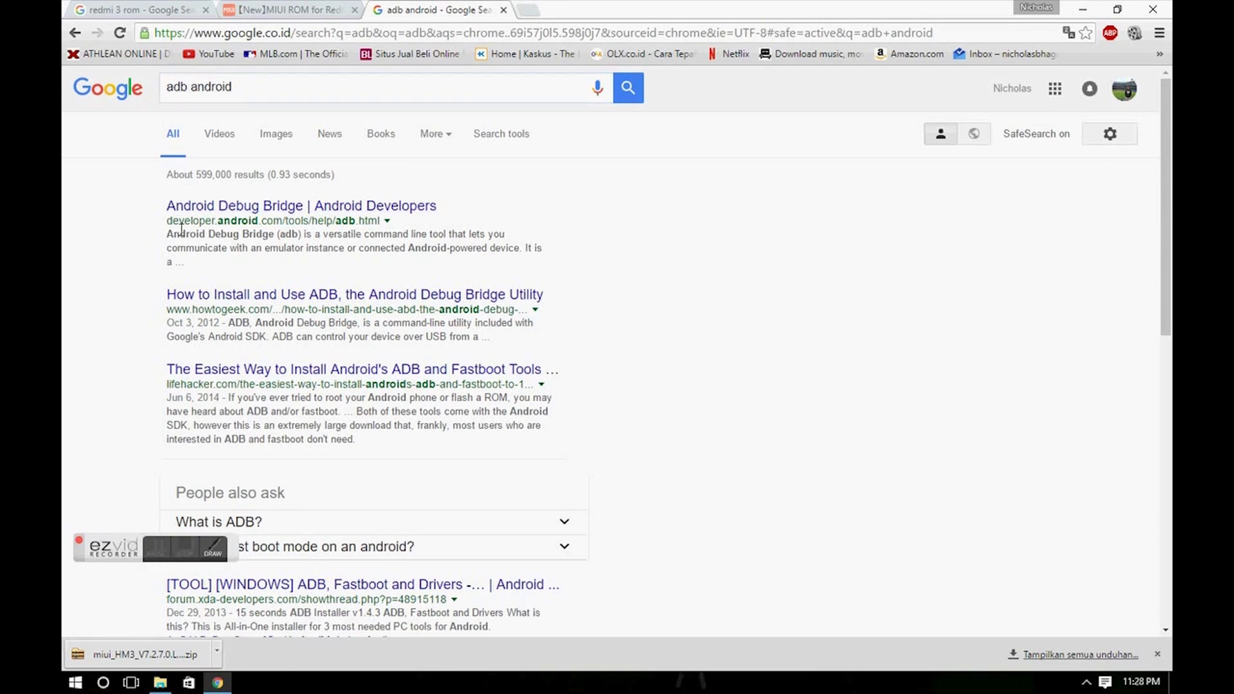
{"action": "left_click", "coordinate": [232, 207]}
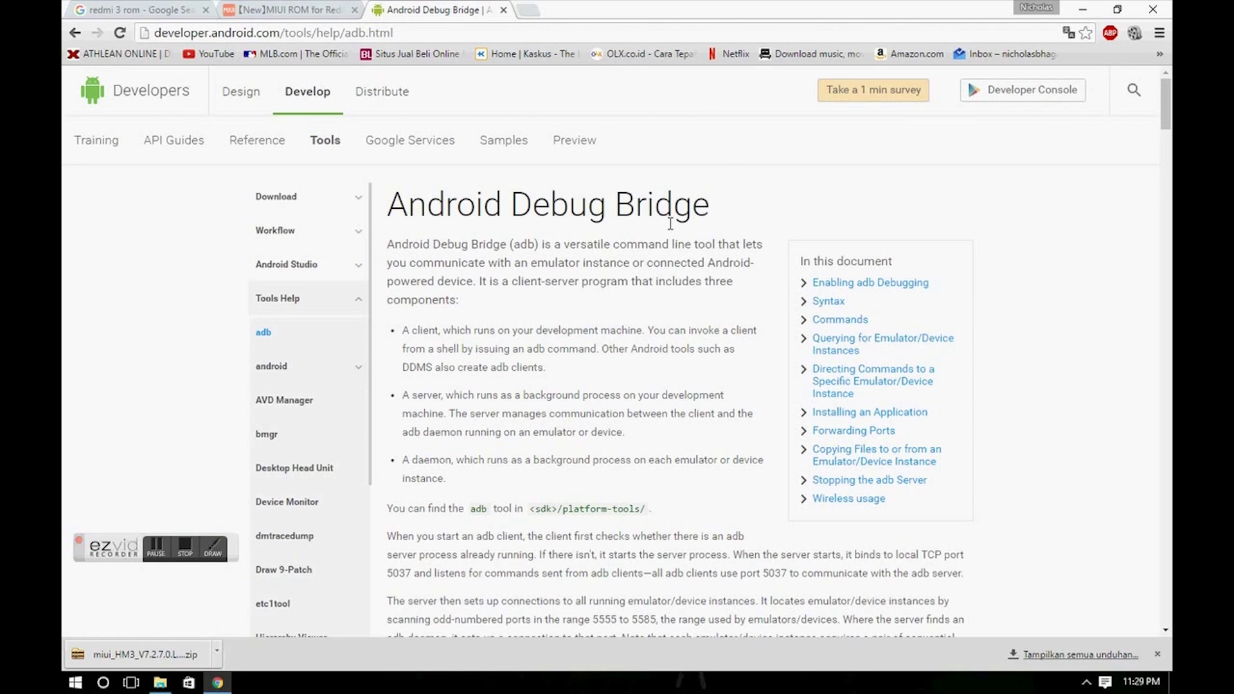
{"action": "left_click", "coordinate": [275, 196]}
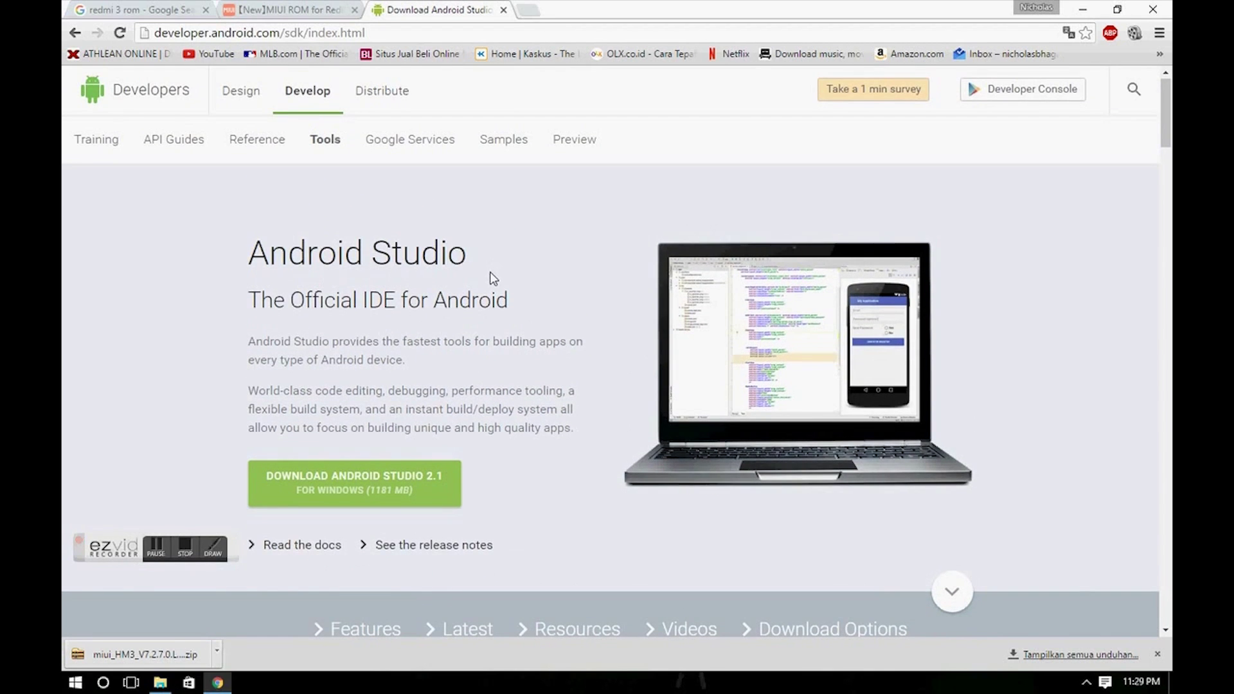
{"action": "scroll", "coordinate": [504, 350], "scroll_direction": "down", "scroll_amount": 15}
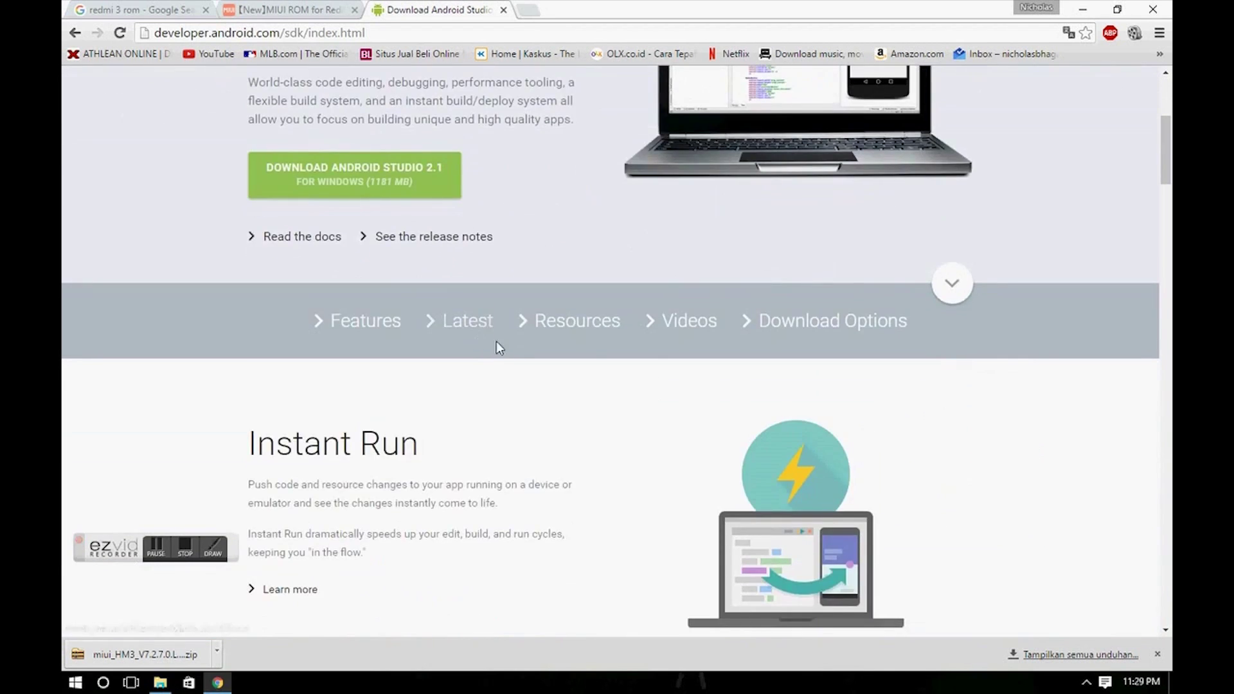
{"action": "scroll", "coordinate": [505, 351], "scroll_direction": "down", "scroll_amount": 20}
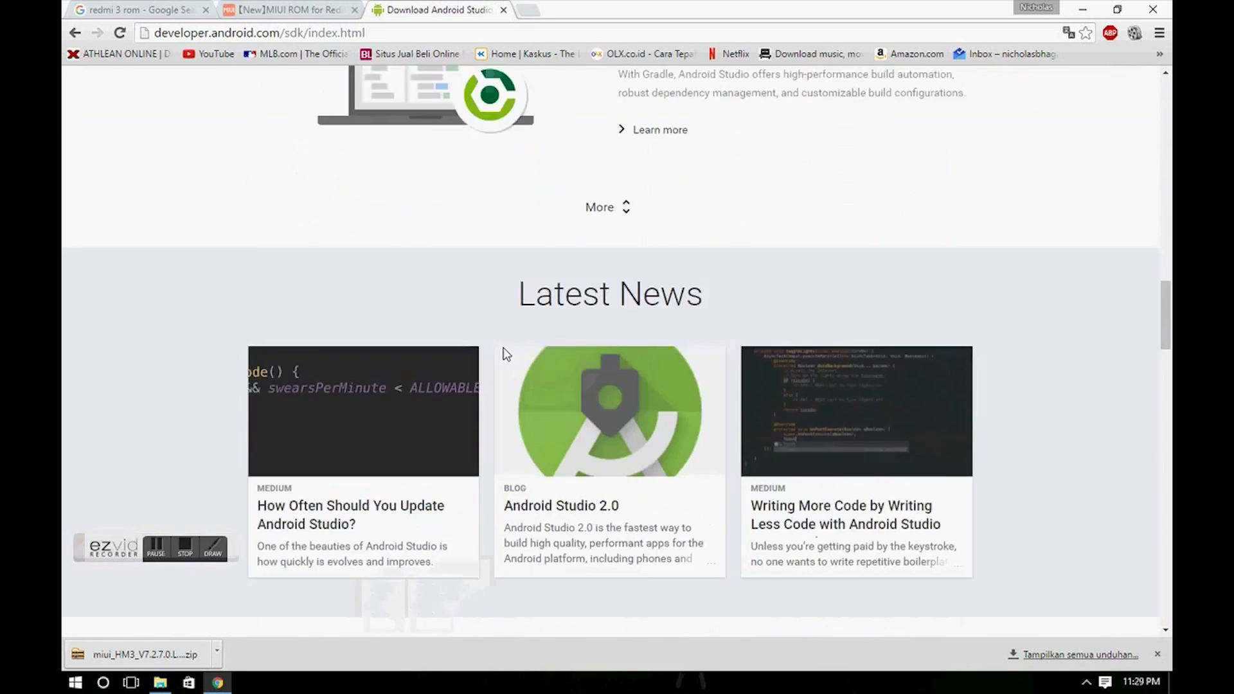
{"action": "scroll", "coordinate": [507, 351], "scroll_direction": "down", "scroll_amount": 15}
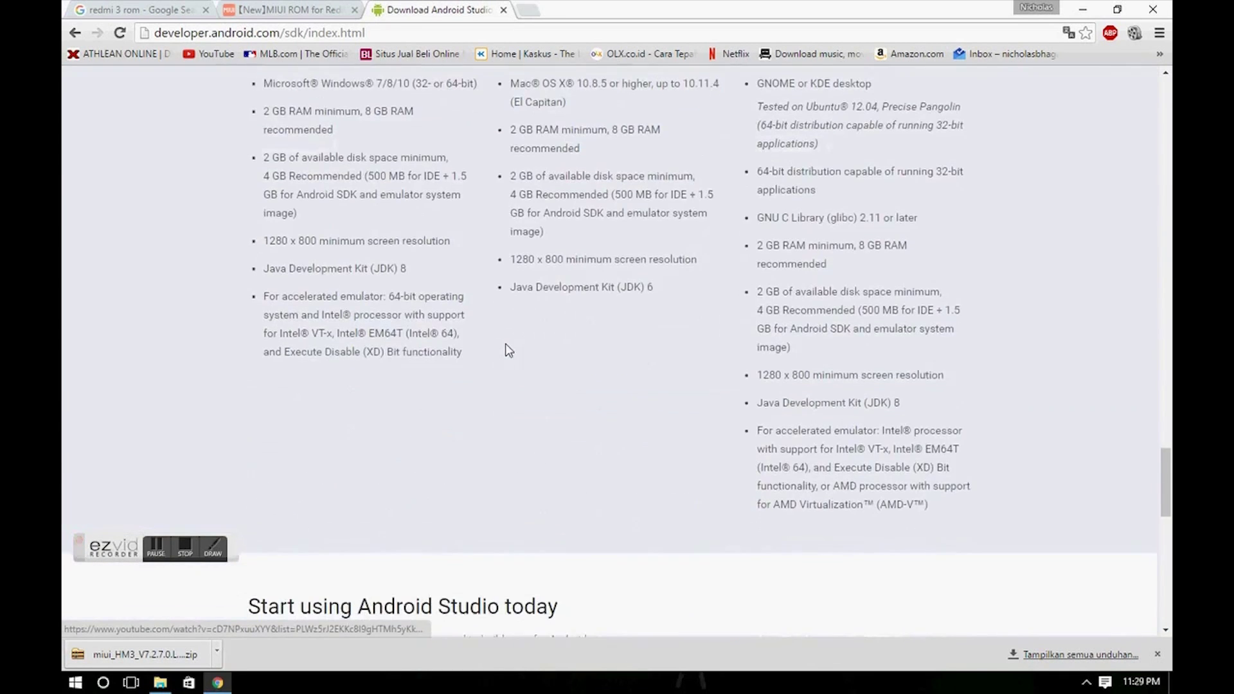
{"action": "scroll", "coordinate": [510, 349], "scroll_direction": "down", "scroll_amount": 5}
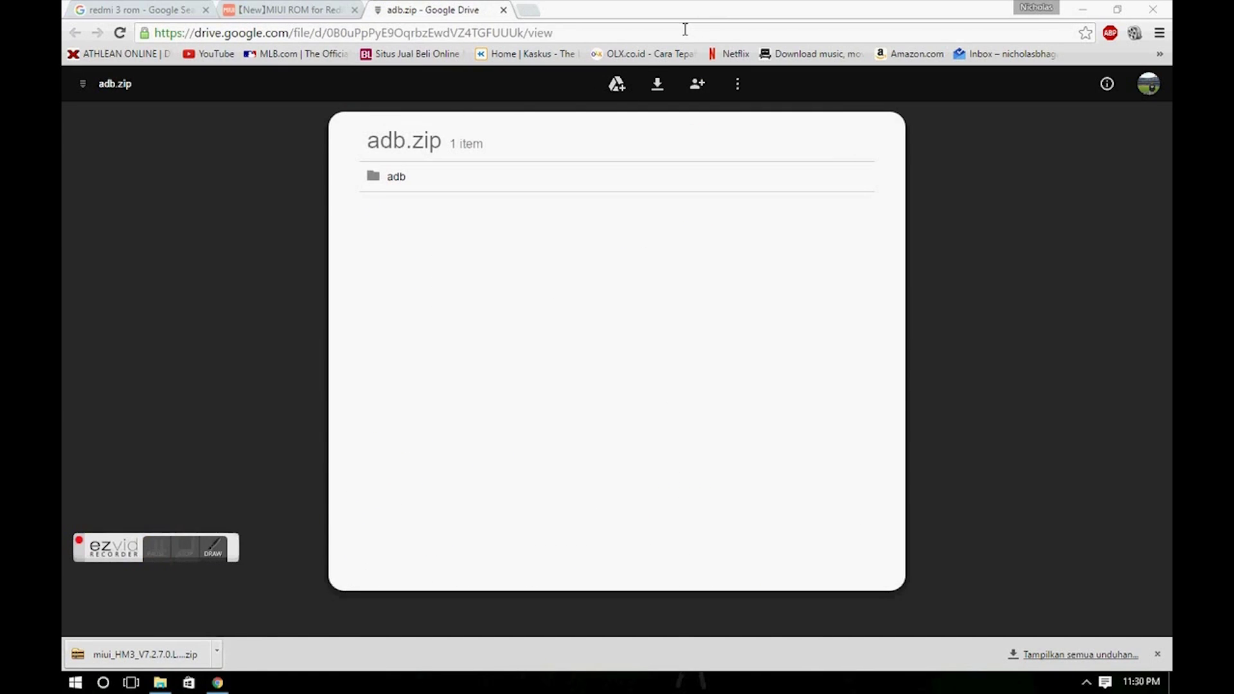
Open the adb.zip Google Drive link to preview its single adb folder.
{"action": "left_click_drag", "start_coordinate": [685, 30], "coordinate": [63, 12]}
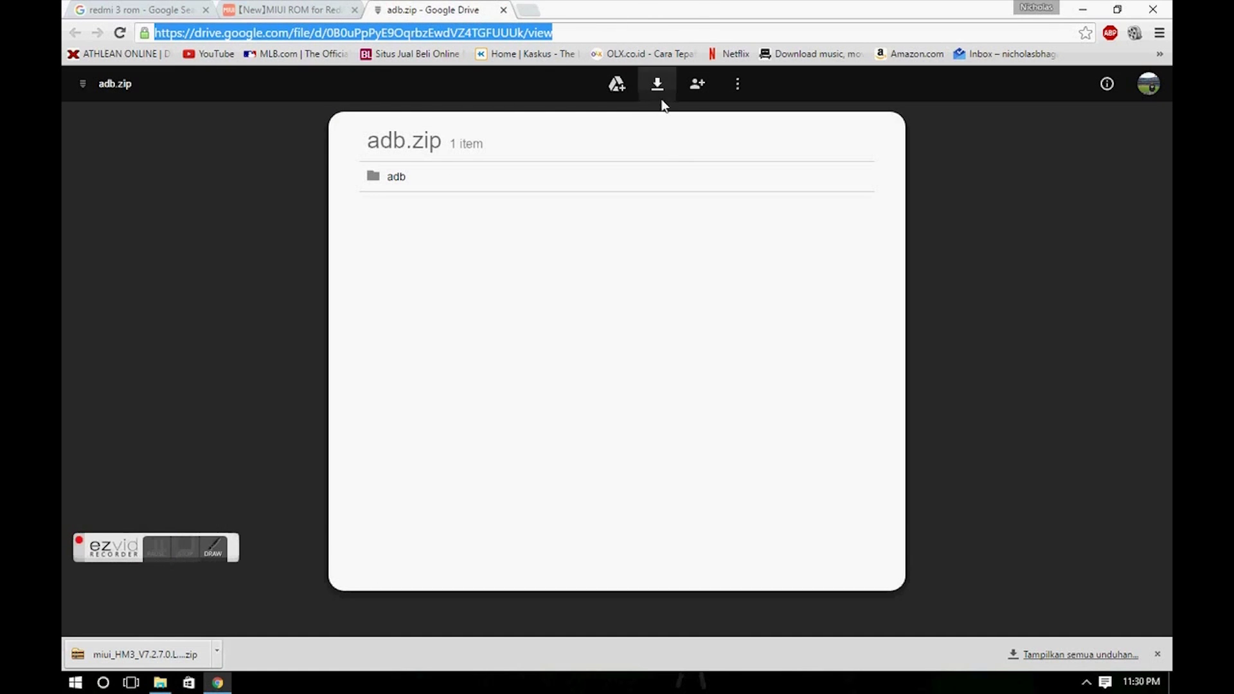
{"action": "left_click", "coordinate": [662, 152]}
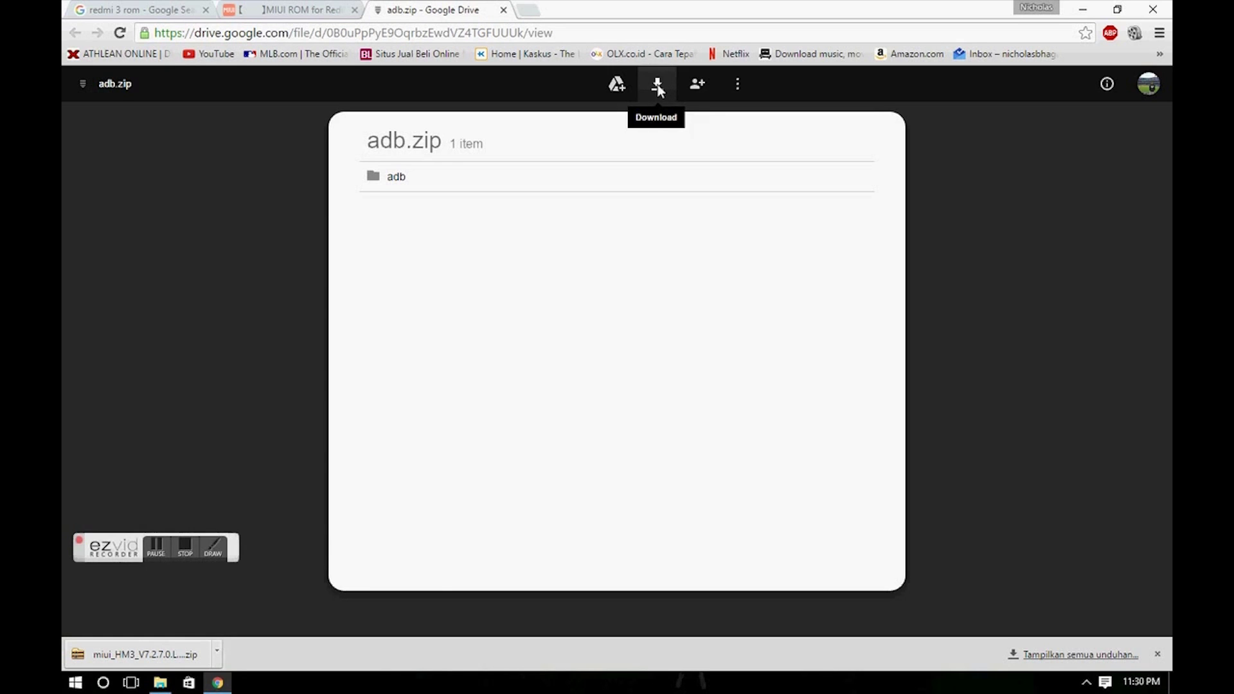
Extract adb.zip in Downloads into its own adb folder.
{"action": "left_click", "coordinate": [158, 684]}
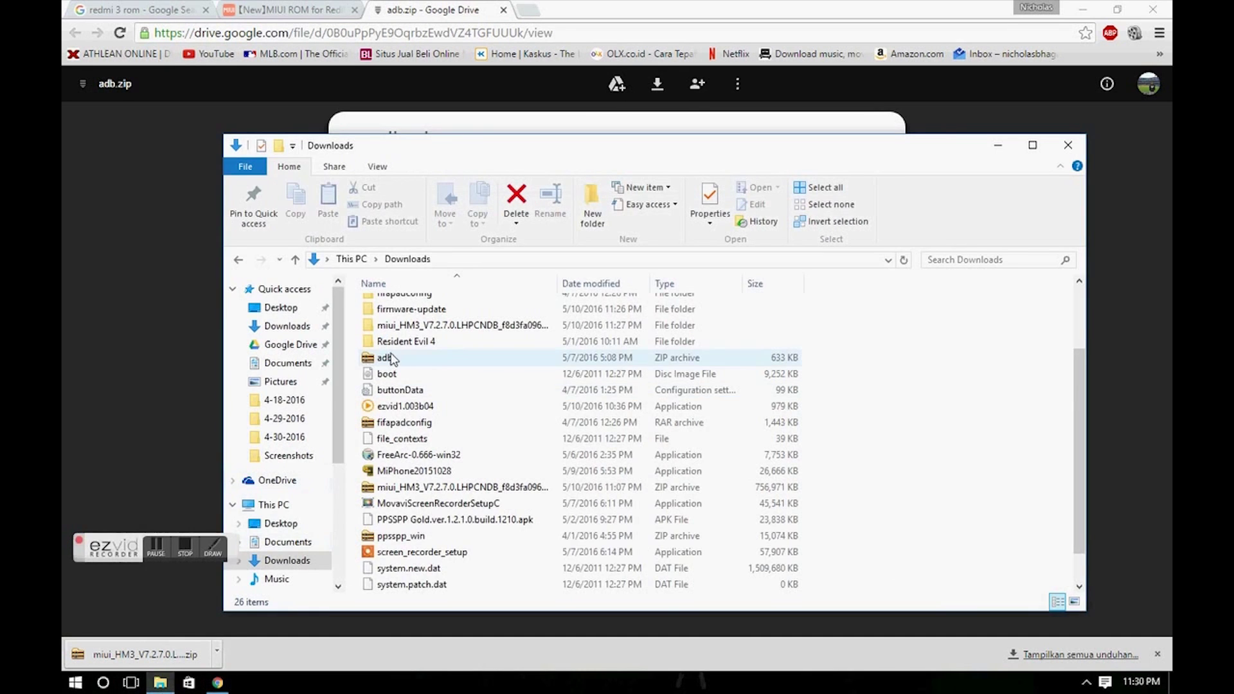
{"action": "right_click", "coordinate": [423, 450]}
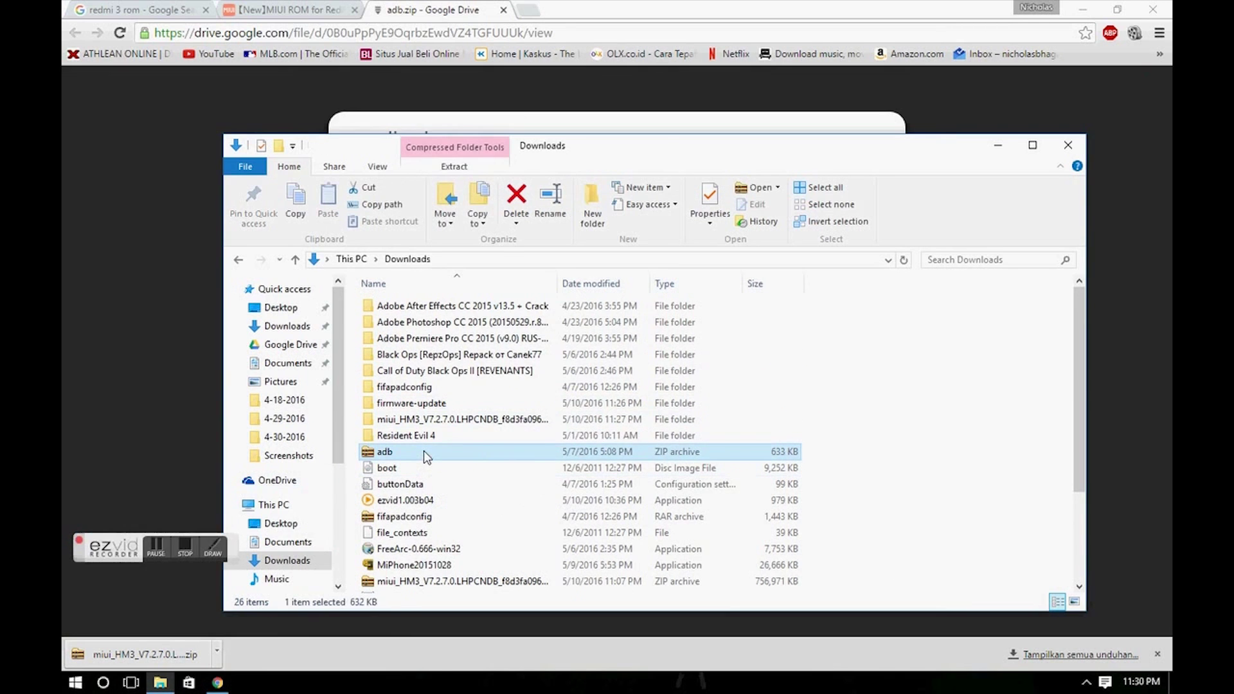
{"action": "mouse_move", "coordinate": [574, 185]}
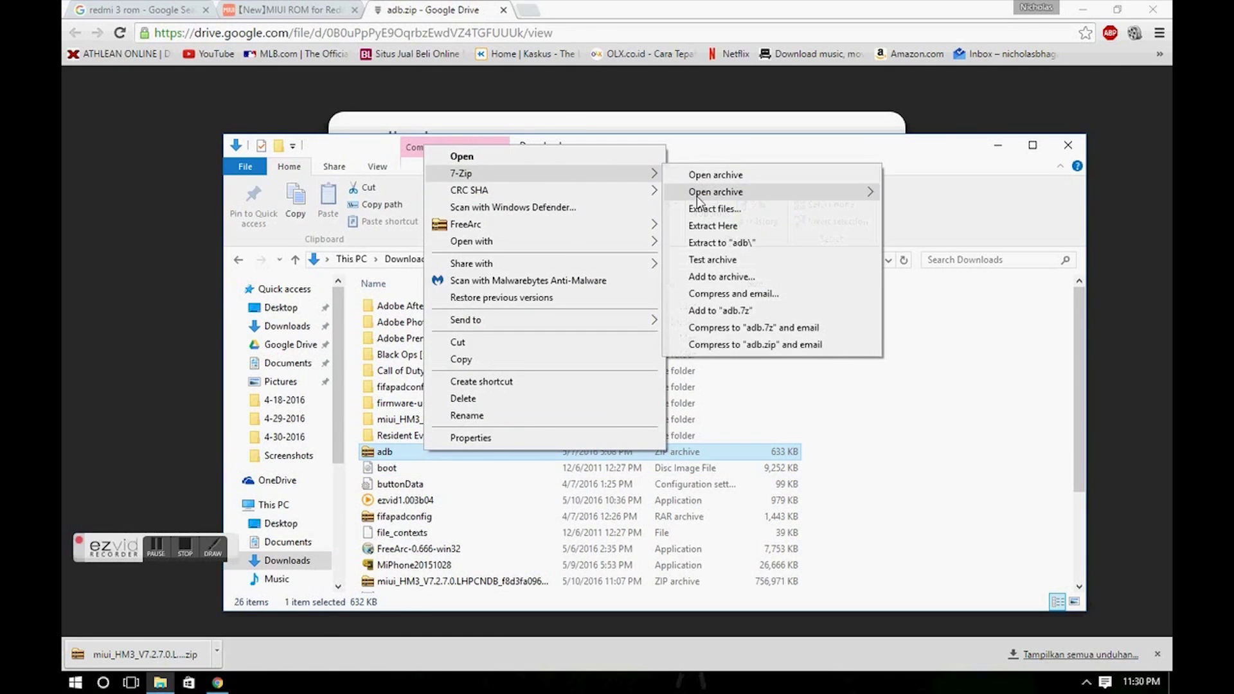
{"action": "left_click", "coordinate": [720, 243]}
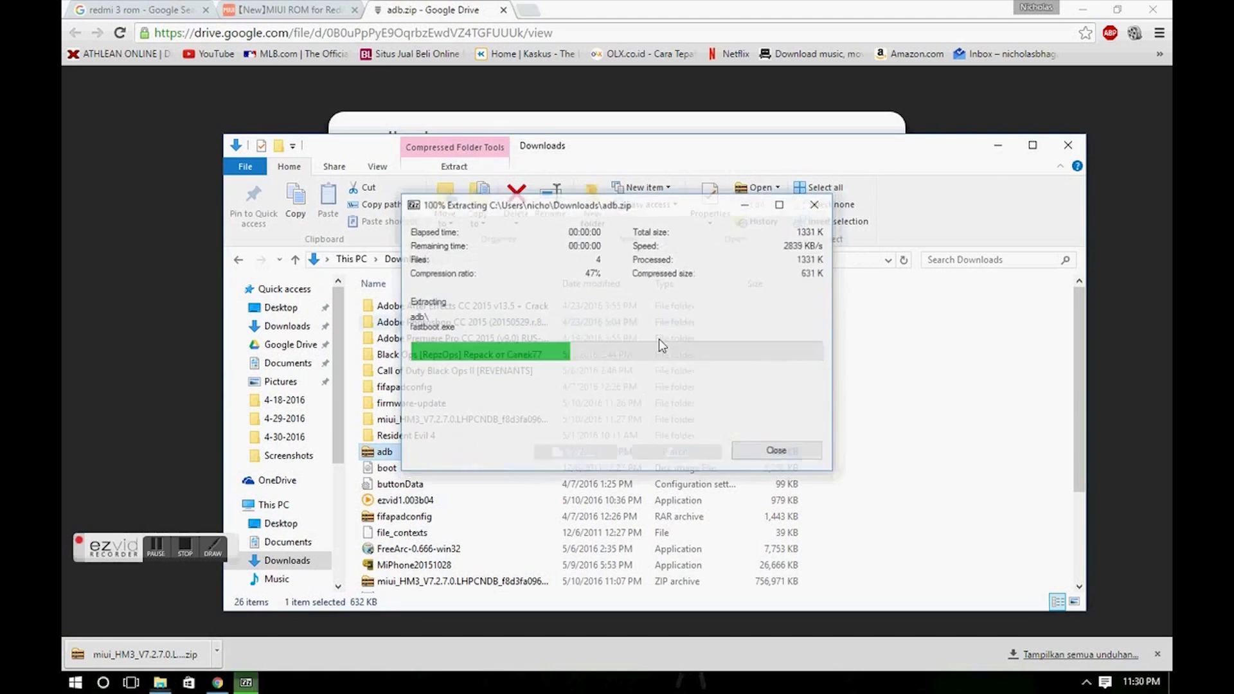
Open the new adb folder and make its address bar path editable.
{"action": "scroll", "coordinate": [411, 489], "scroll_direction": "down", "scroll_amount": 3}
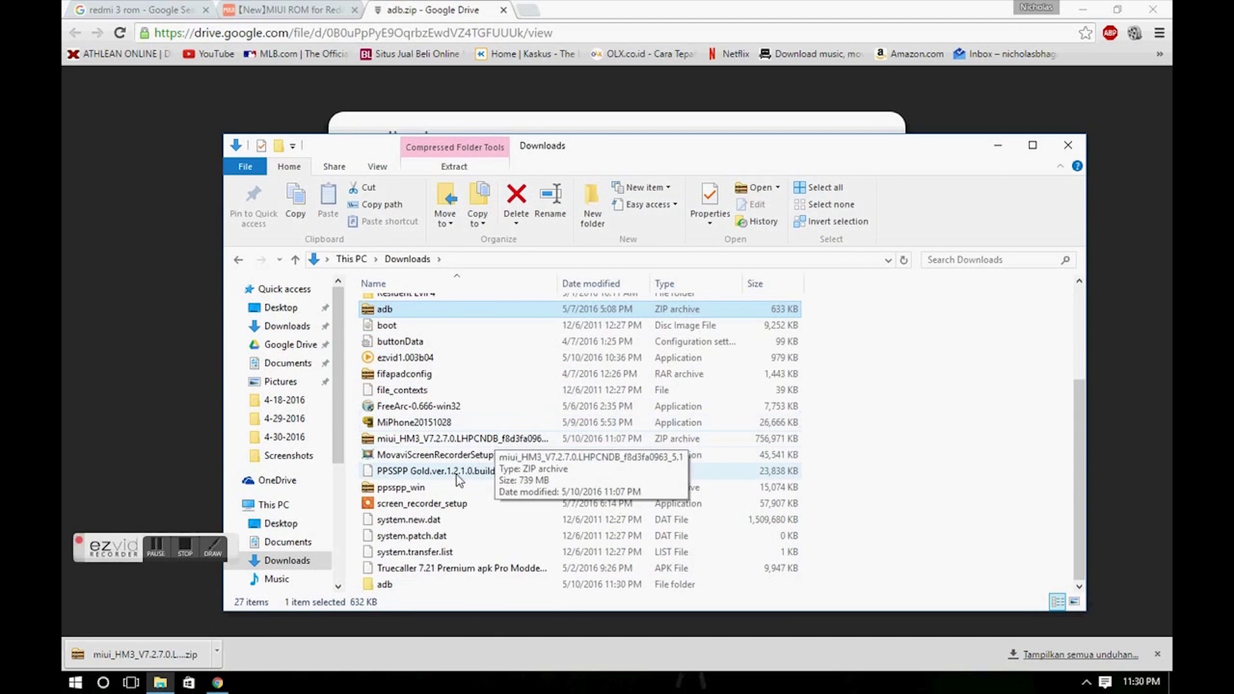
{"action": "double_click", "coordinate": [408, 592]}
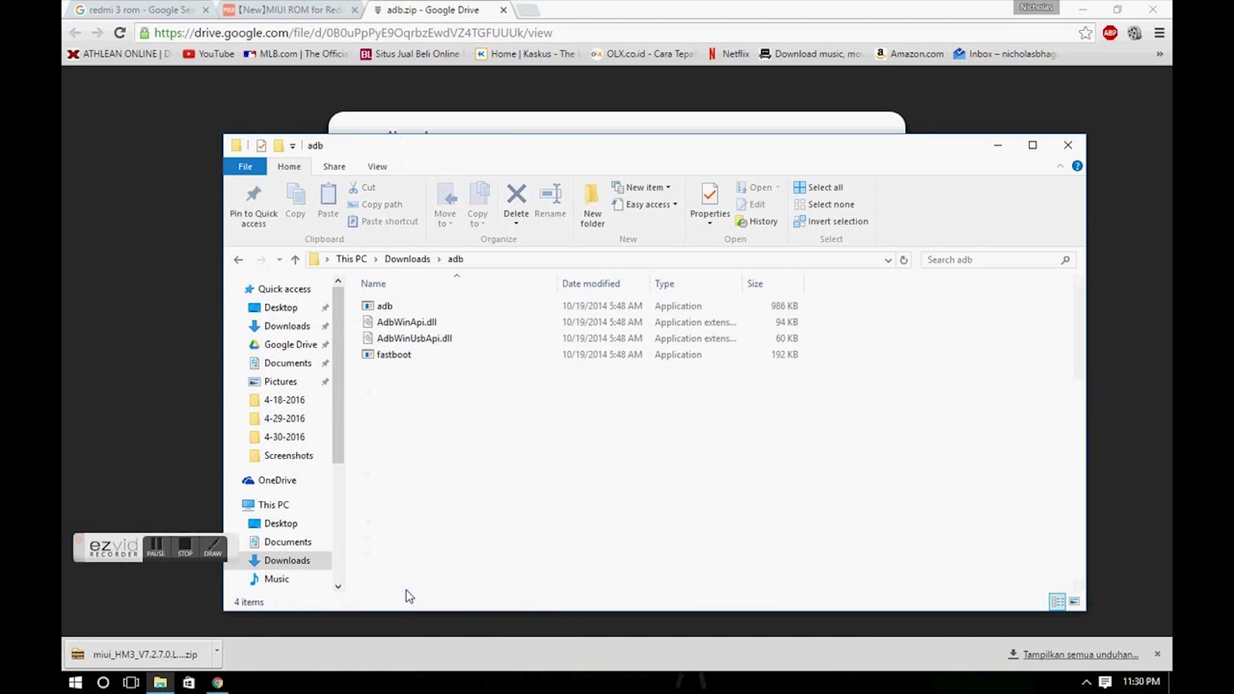
{"action": "left_click", "coordinate": [316, 263]}
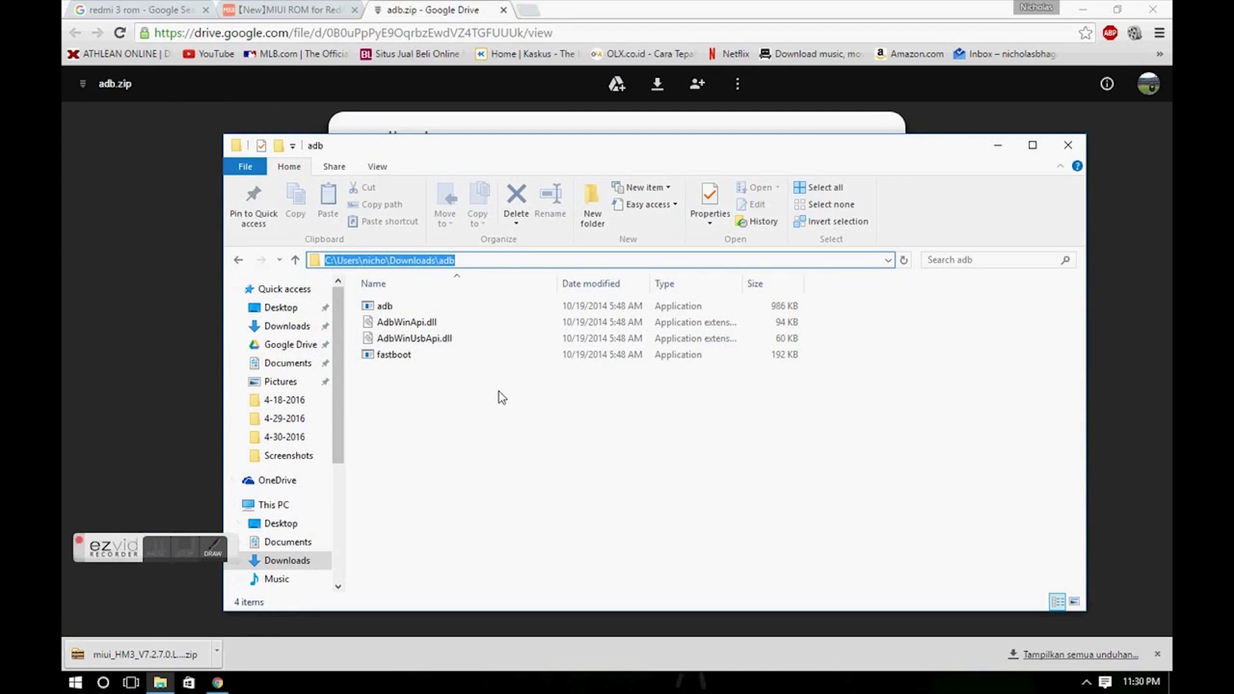
Open a Command Prompt in the adb folder with cmd and run adb devices.
{"action": "type", "text": "cmd"}
{"action": "key", "text": "Return"}
{"action": "type", "text": "adb device"}
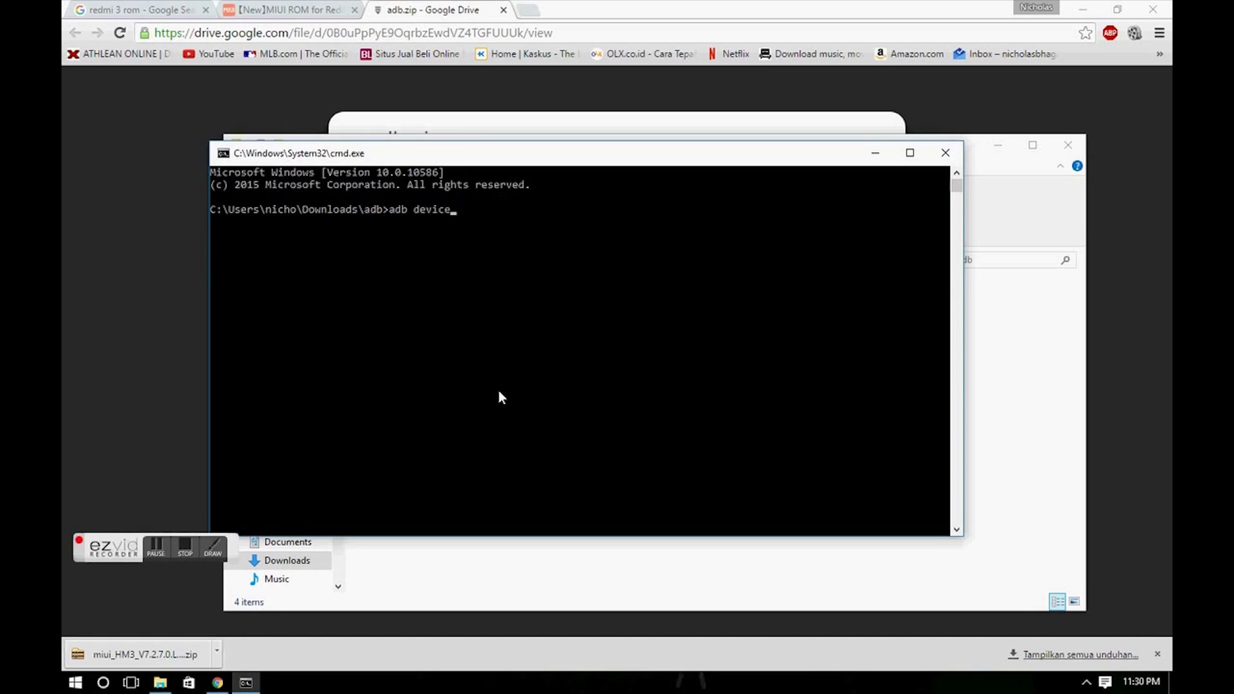
{"action": "type", "text": "s"}
{"action": "key", "text": "Return"}
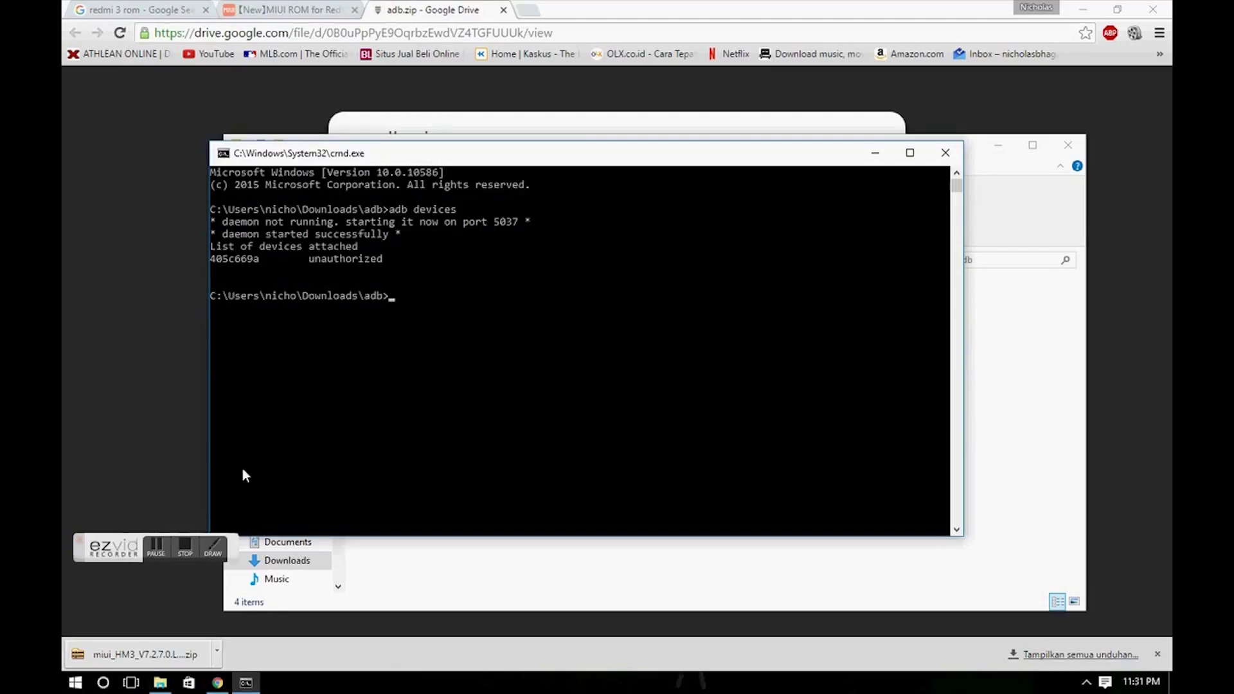
Return to the console and run adb again to list attached devices.
{"action": "left_click", "coordinate": [145, 551]}
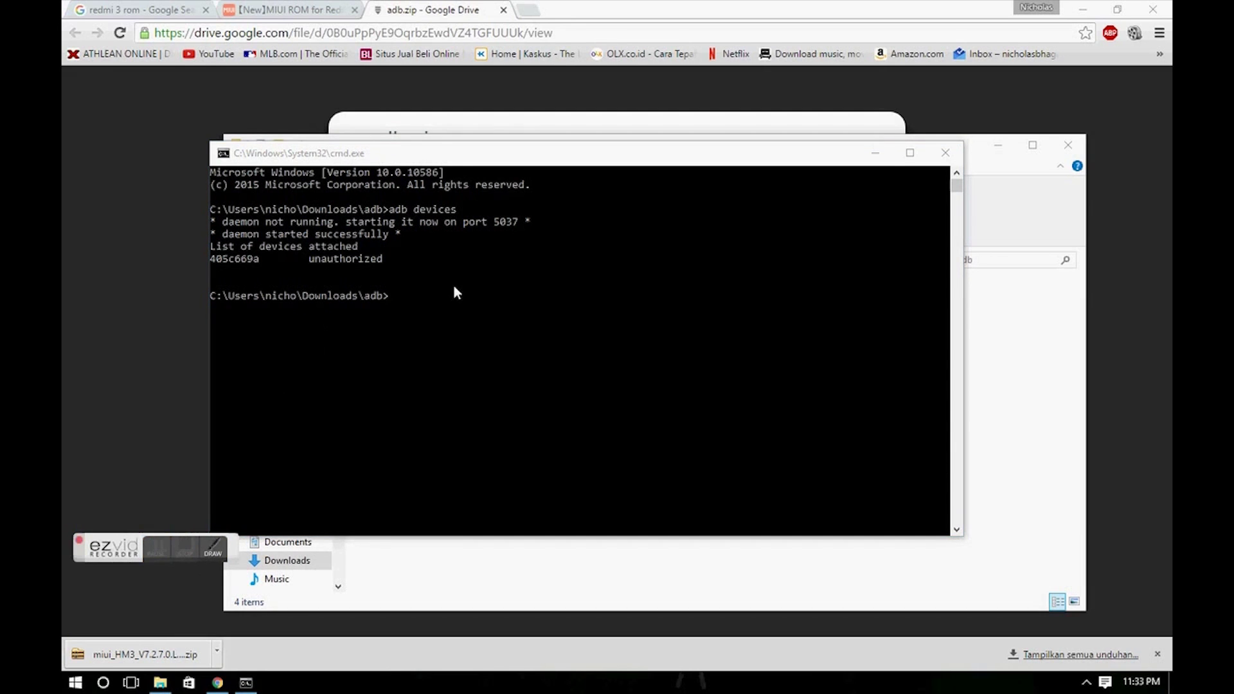
{"action": "left_click", "coordinate": [457, 306]}
{"action": "type", "text": "adb de"}
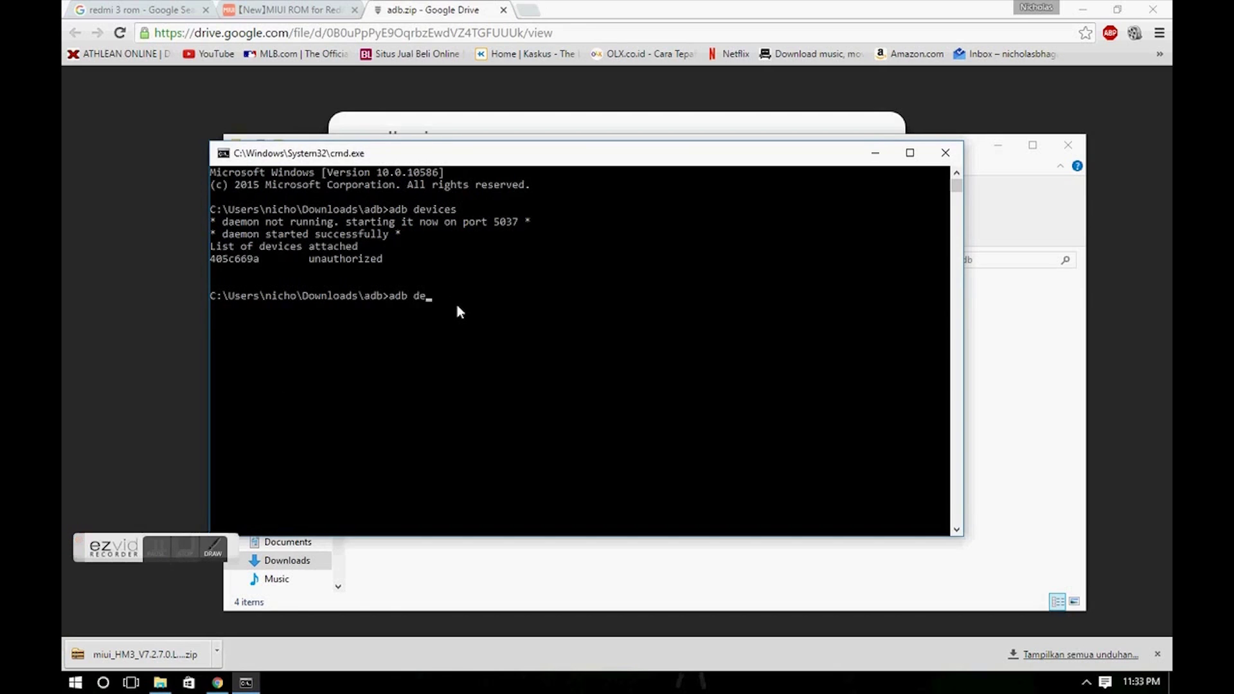
{"action": "key", "text": "Return"}
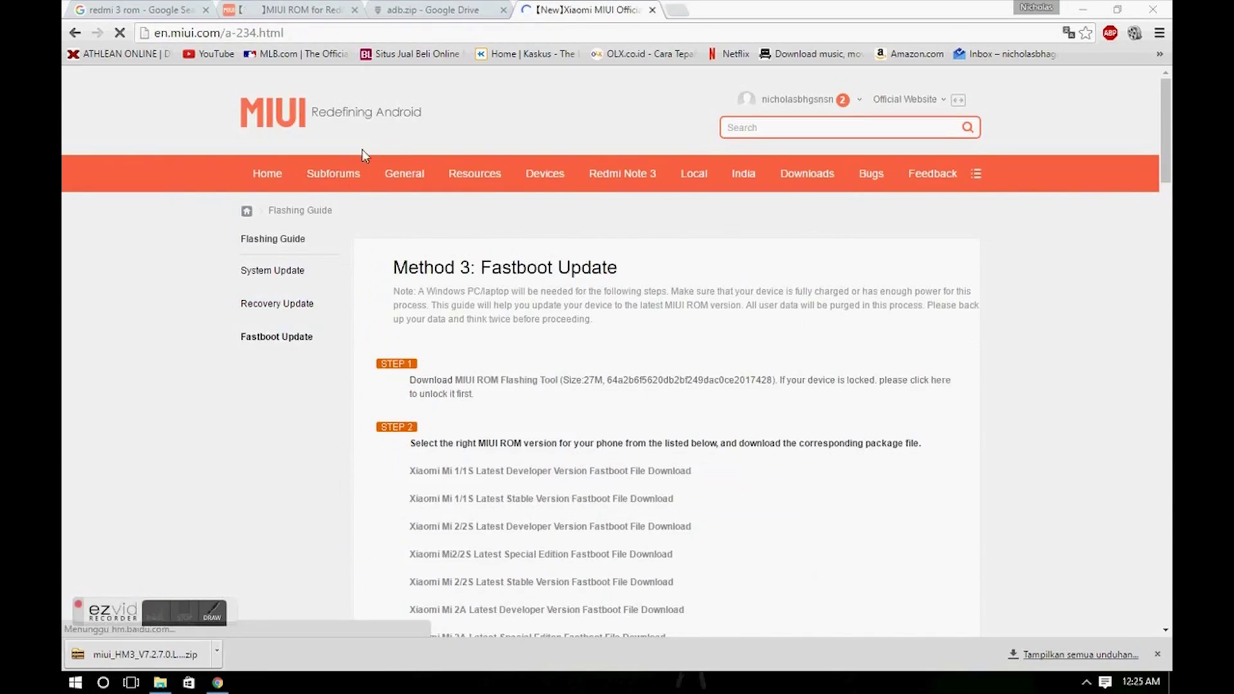
Select and then deselect the Fastboot Update guide's web address.
{"action": "left_click", "coordinate": [379, 33]}
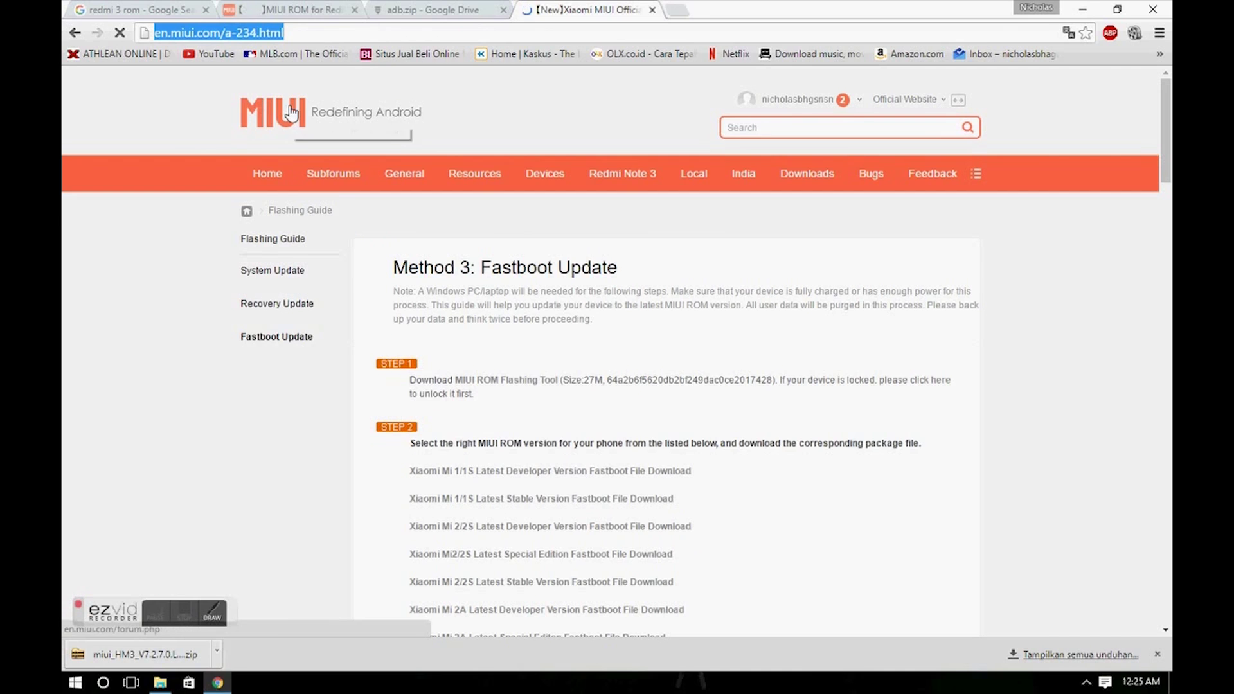
{"action": "left_click", "coordinate": [225, 145]}
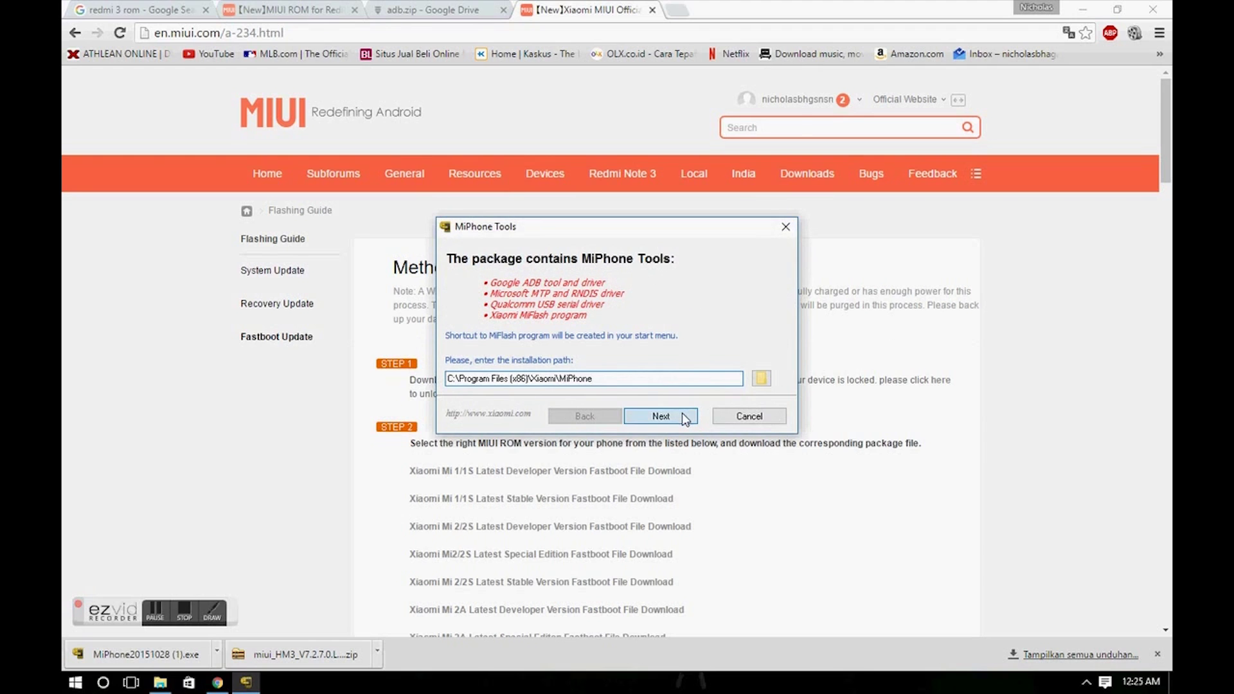
Install MiPhone Tools into the default MiPhone folder, allowing the Qualcomm driver anyway.
{"action": "left_click", "coordinate": [682, 415]}
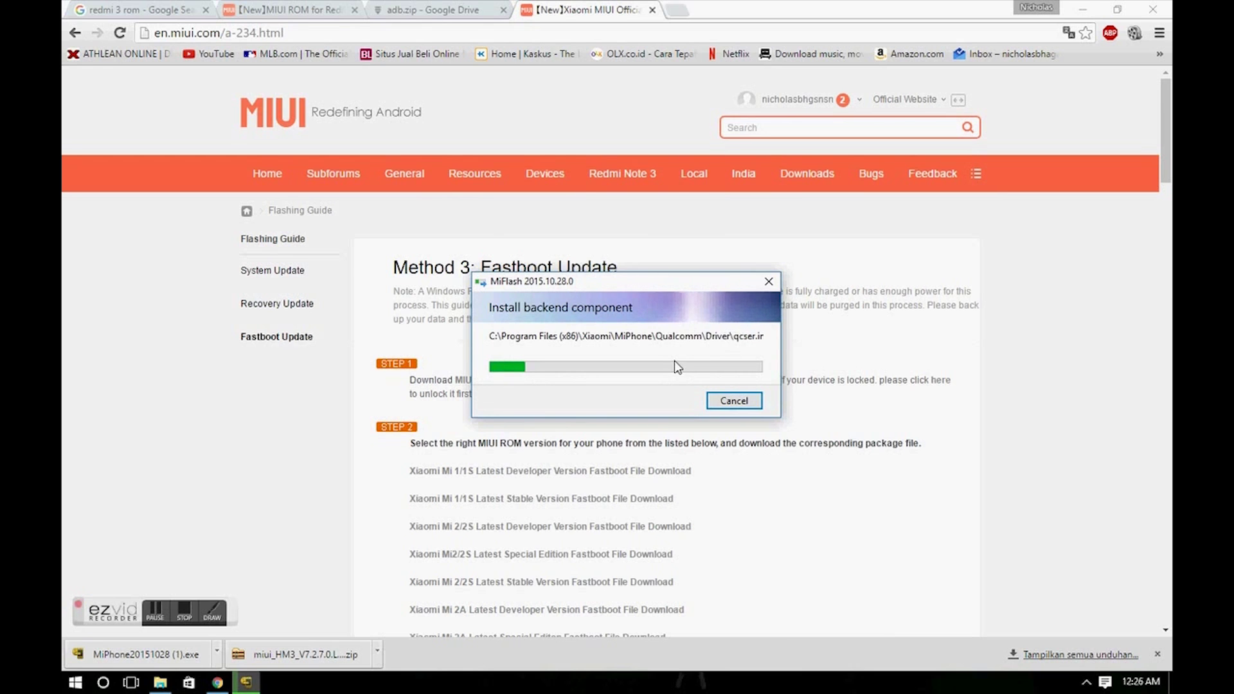
{"action": "left_click", "coordinate": [674, 365]}
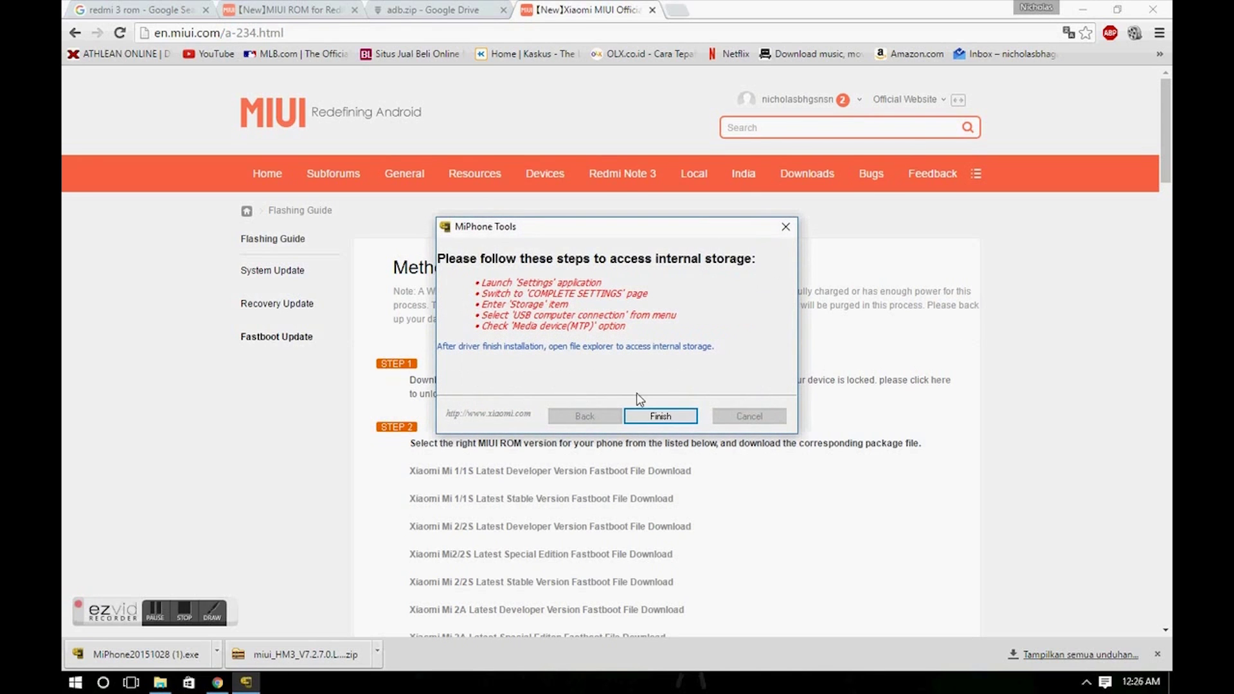
Finish the MiPhone Tools setup and launch MiFlash by searching 'mifl'.
{"action": "left_click", "coordinate": [658, 416]}
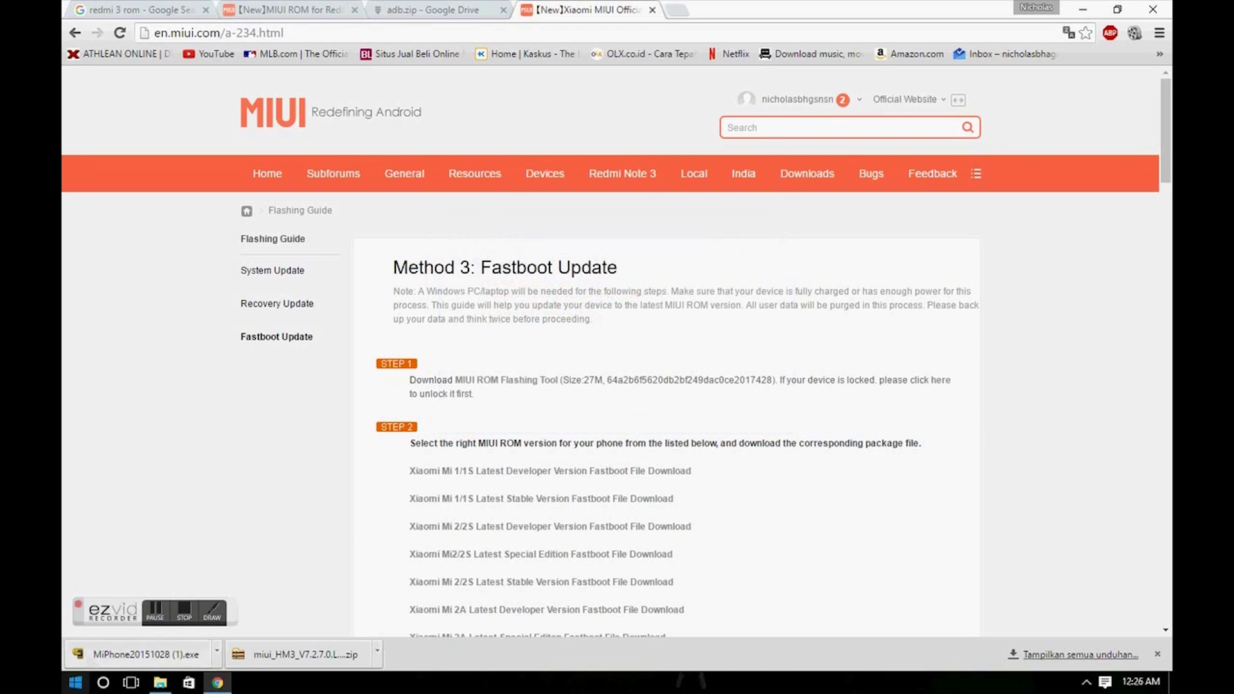
{"action": "left_click", "coordinate": [75, 683]}
{"action": "left_click", "coordinate": [102, 684]}
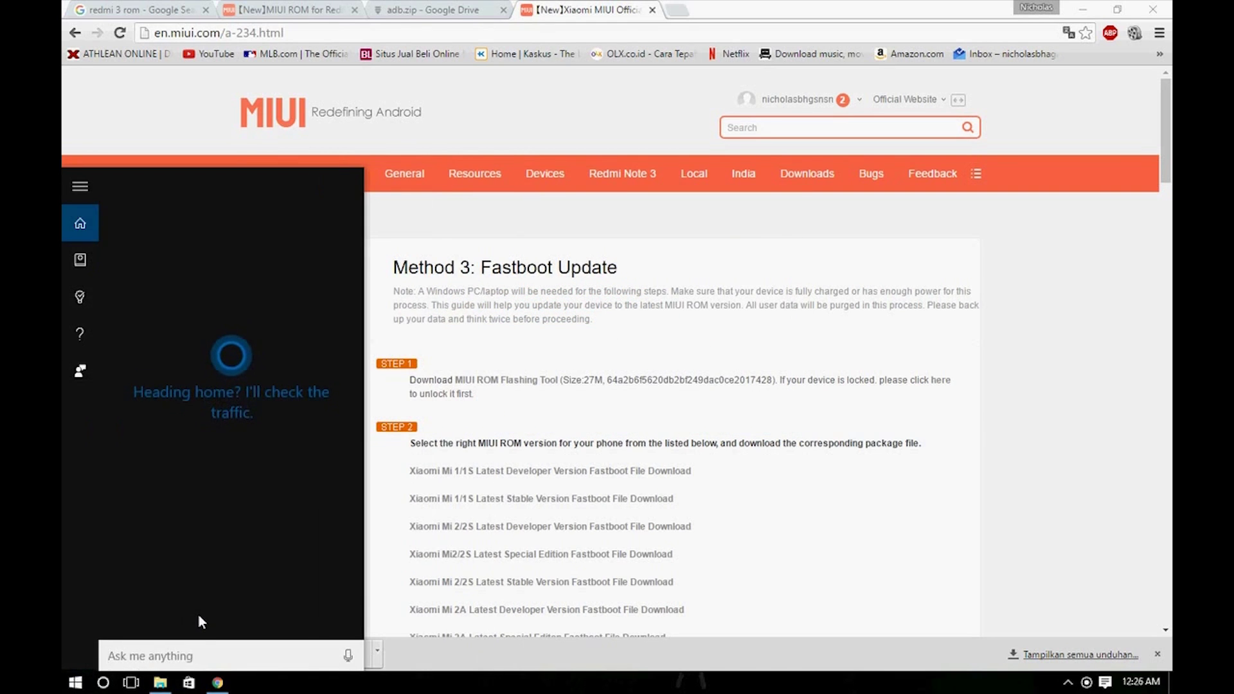
{"action": "type", "text": "mifl"}
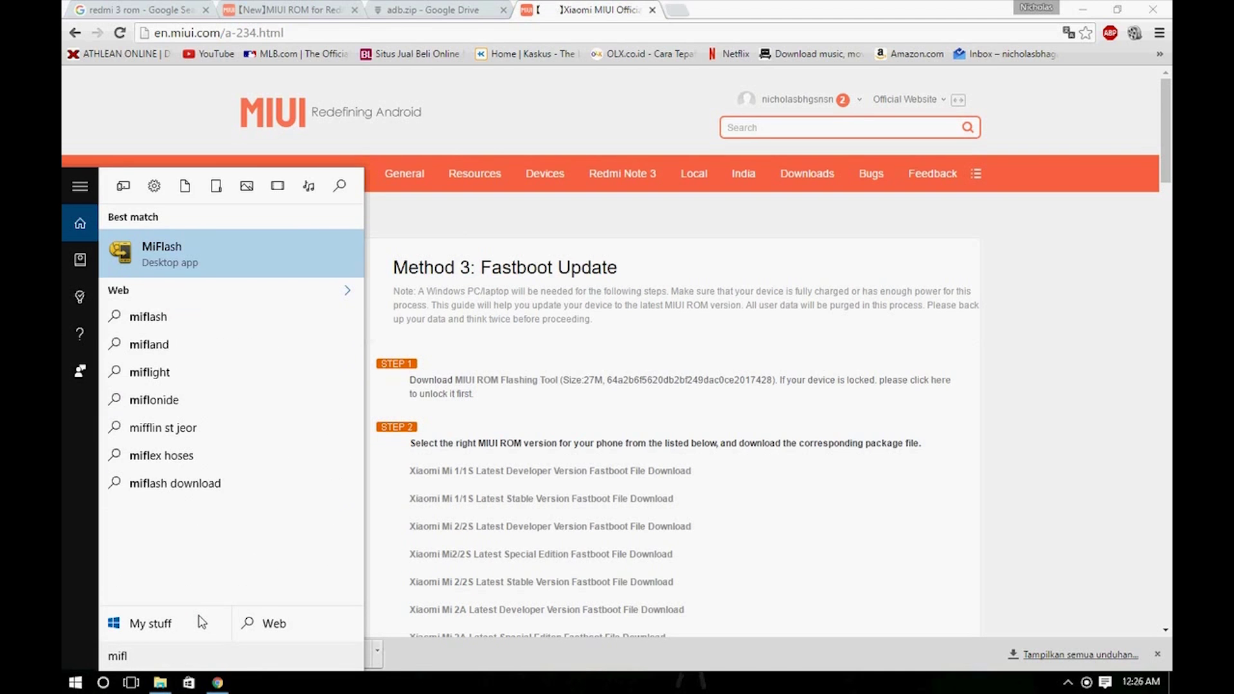
{"action": "left_click", "coordinate": [188, 265]}
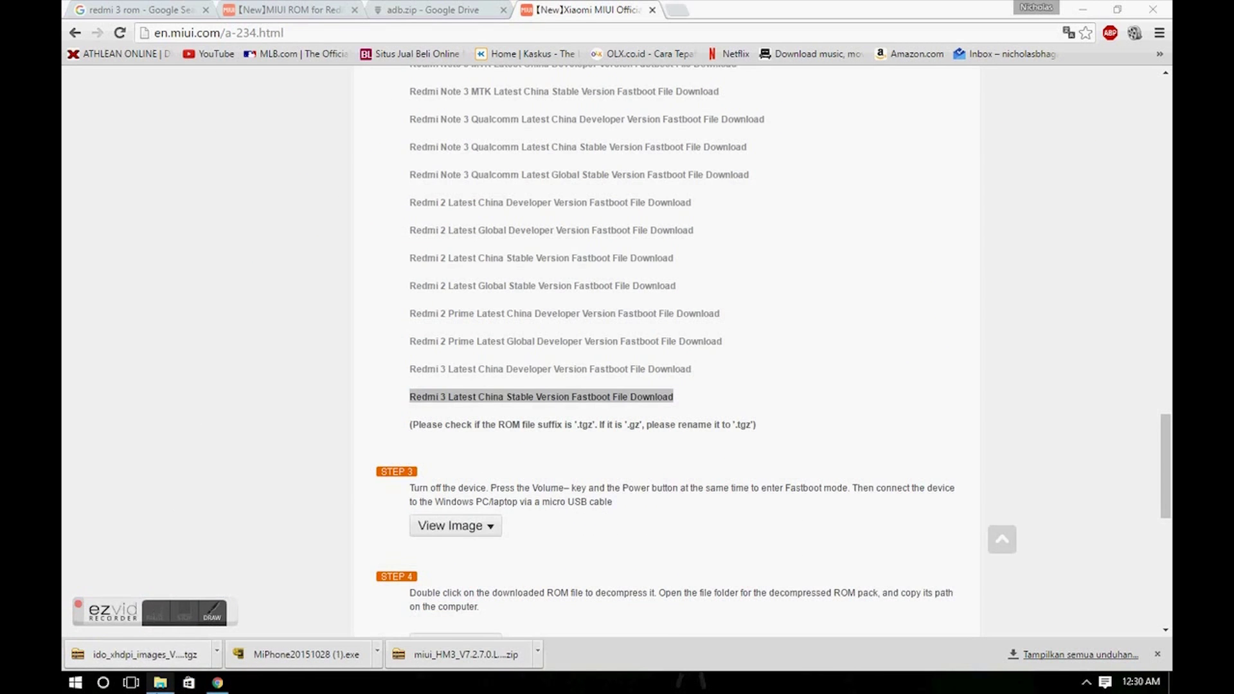
Extract the Redmi 3 ROM .tgz with 7-Zip into its own folder and open it.
{"action": "left_click", "coordinate": [160, 683]}
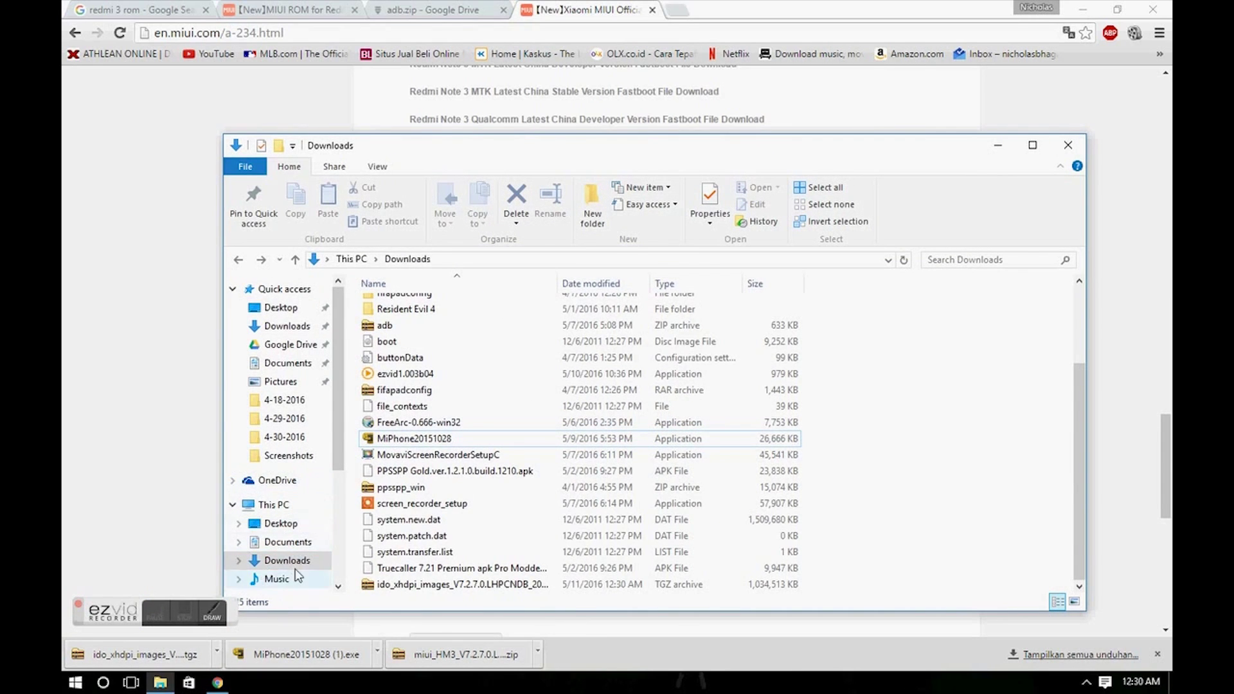
{"action": "left_click", "coordinate": [517, 584]}
{"action": "right_click", "coordinate": [521, 588]}
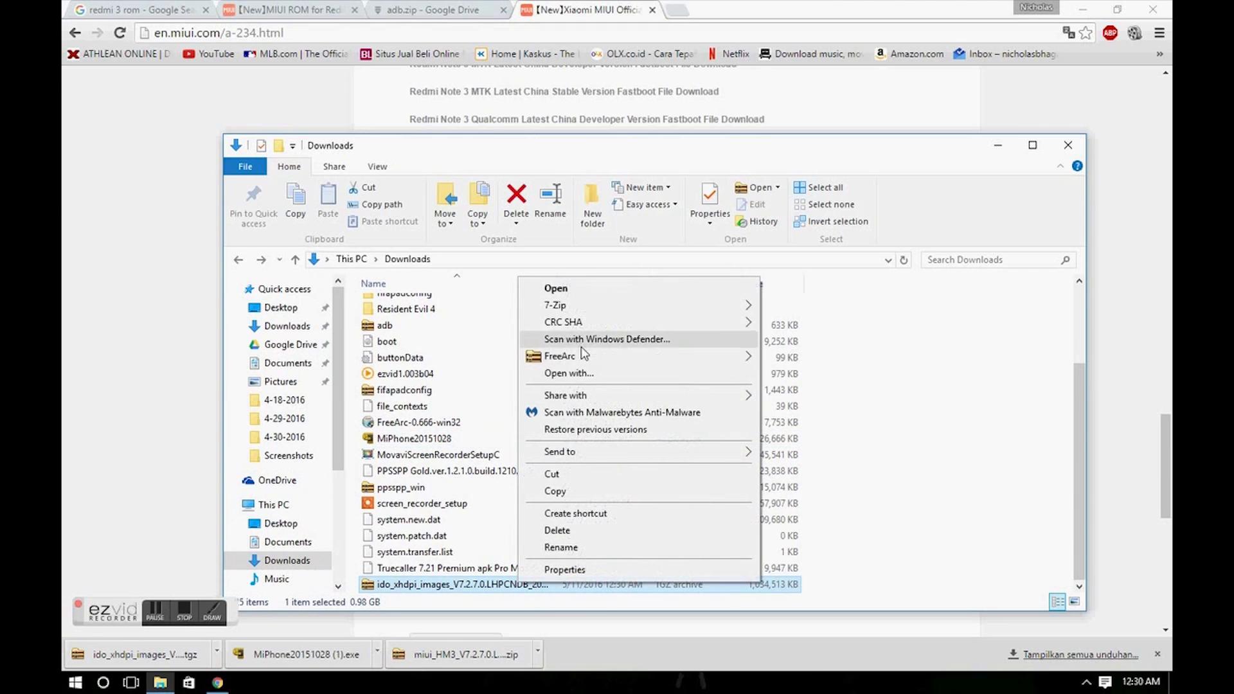
{"action": "mouse_move", "coordinate": [646, 307]}
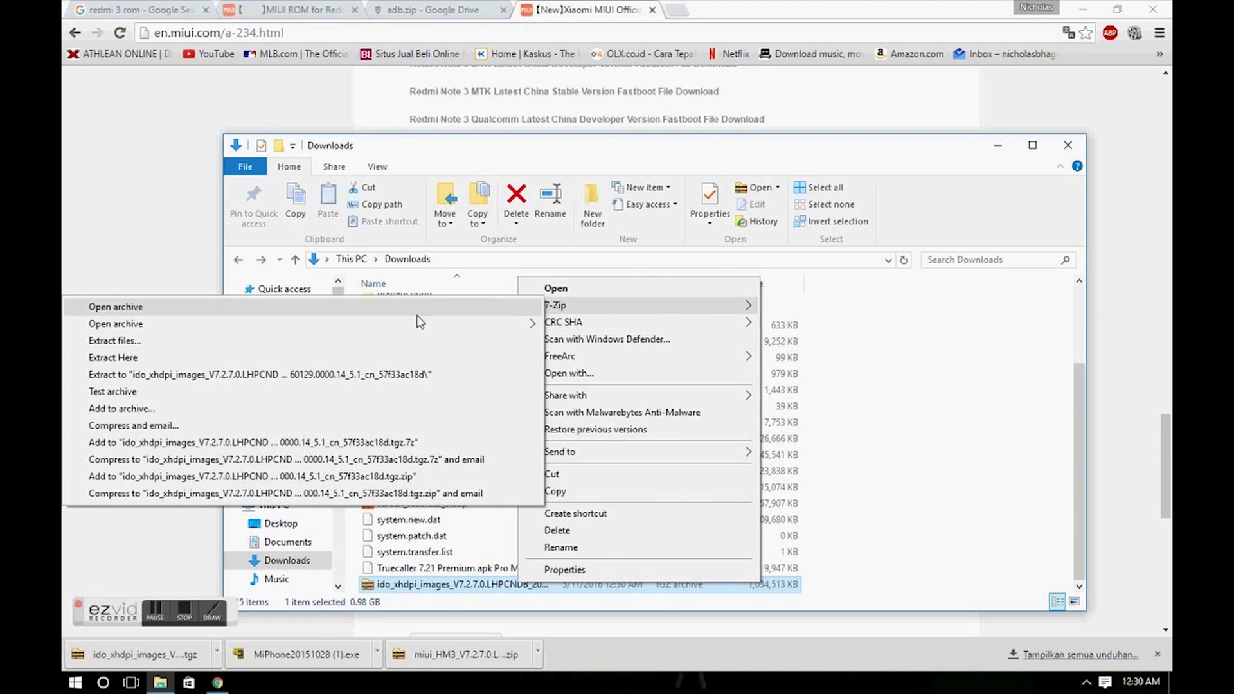
{"action": "left_click", "coordinate": [401, 374]}
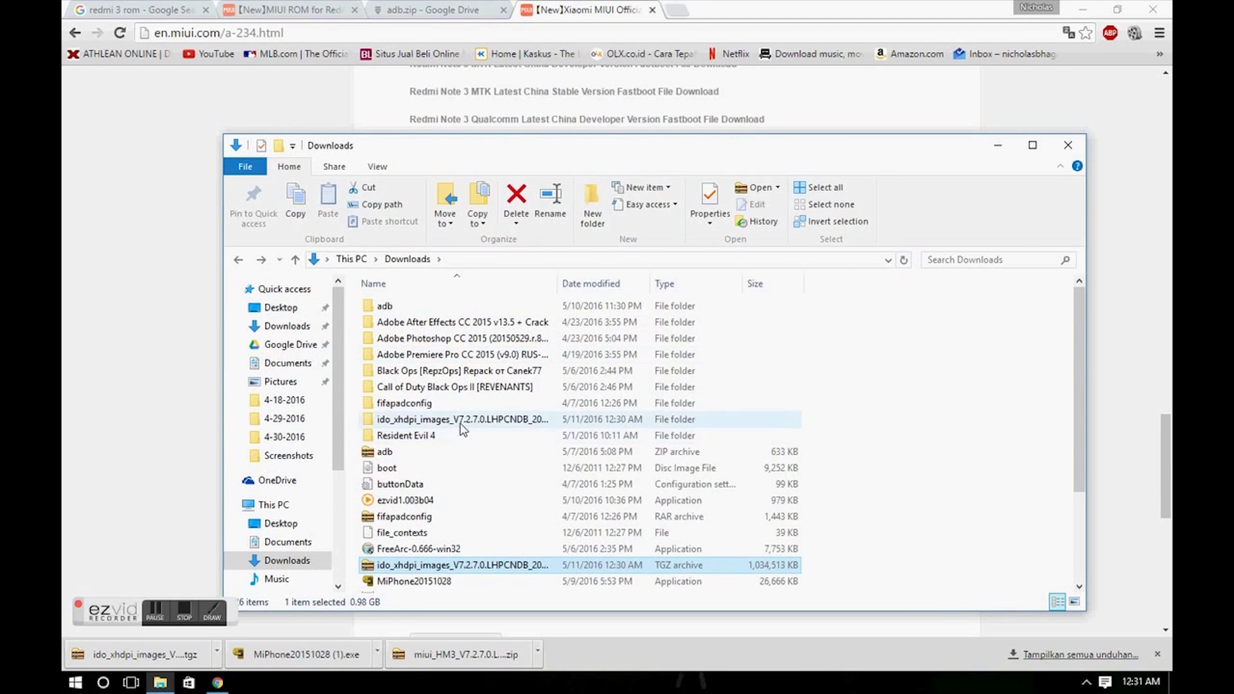
{"action": "double_click", "coordinate": [460, 427]}
Extract the inner .tar here with 7-Zip and open the folder holding the flash_all scripts.
{"action": "left_click", "coordinate": [398, 315]}
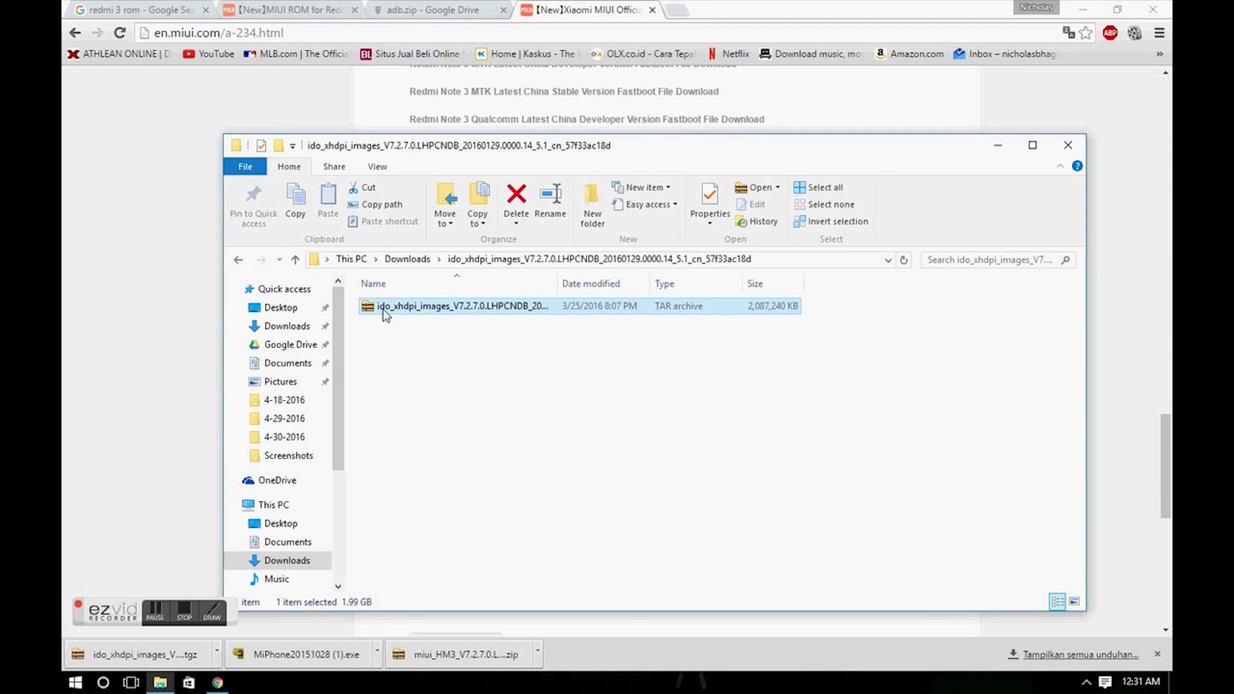
{"action": "right_click", "coordinate": [384, 310]}
{"action": "mouse_move", "coordinate": [432, 340]}
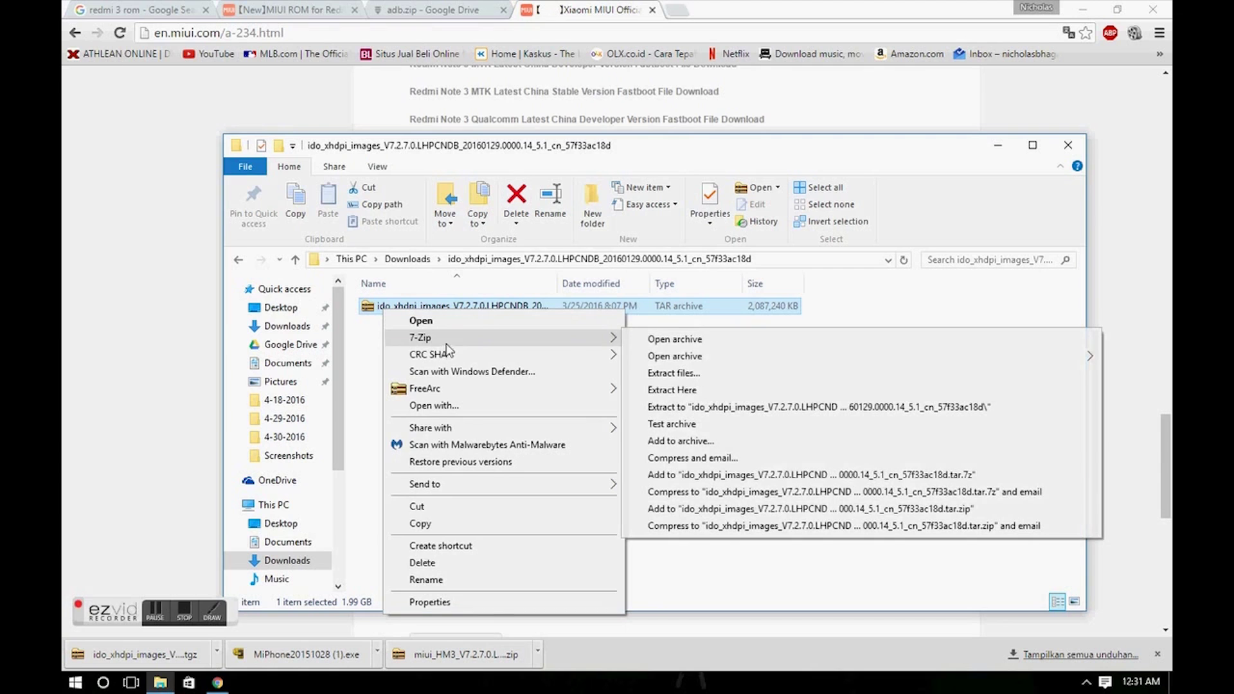
{"action": "left_click", "coordinate": [694, 390]}
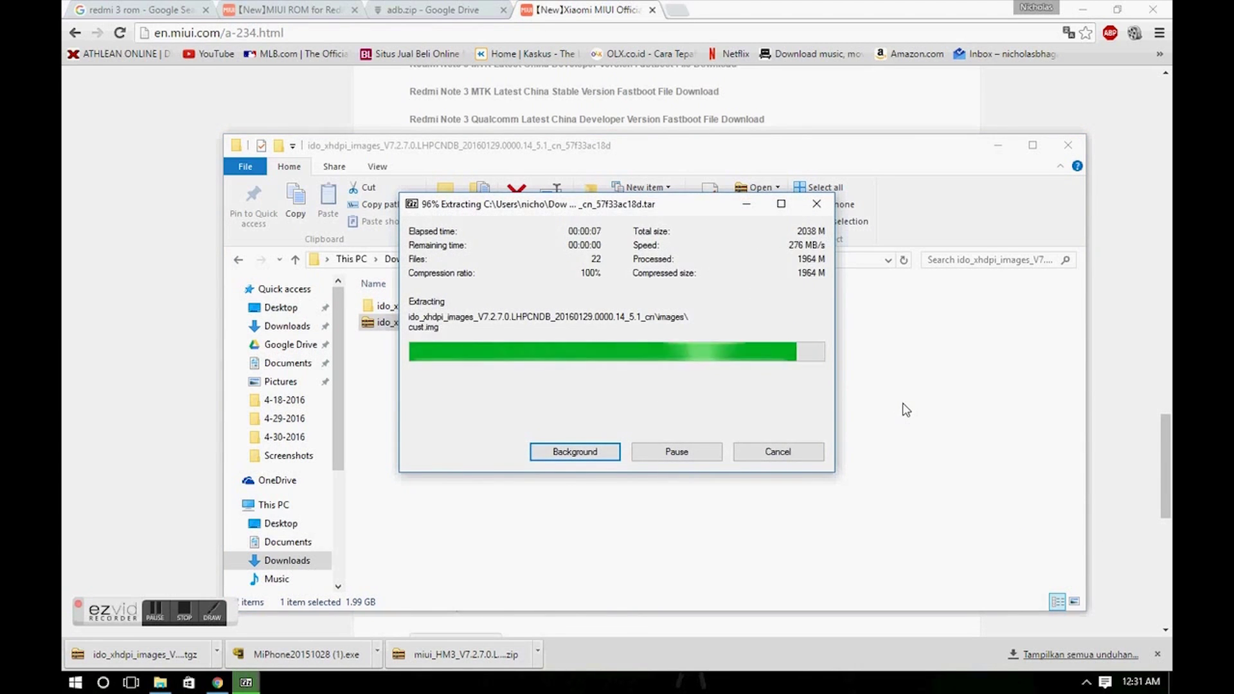
{"action": "double_click", "coordinate": [444, 306]}
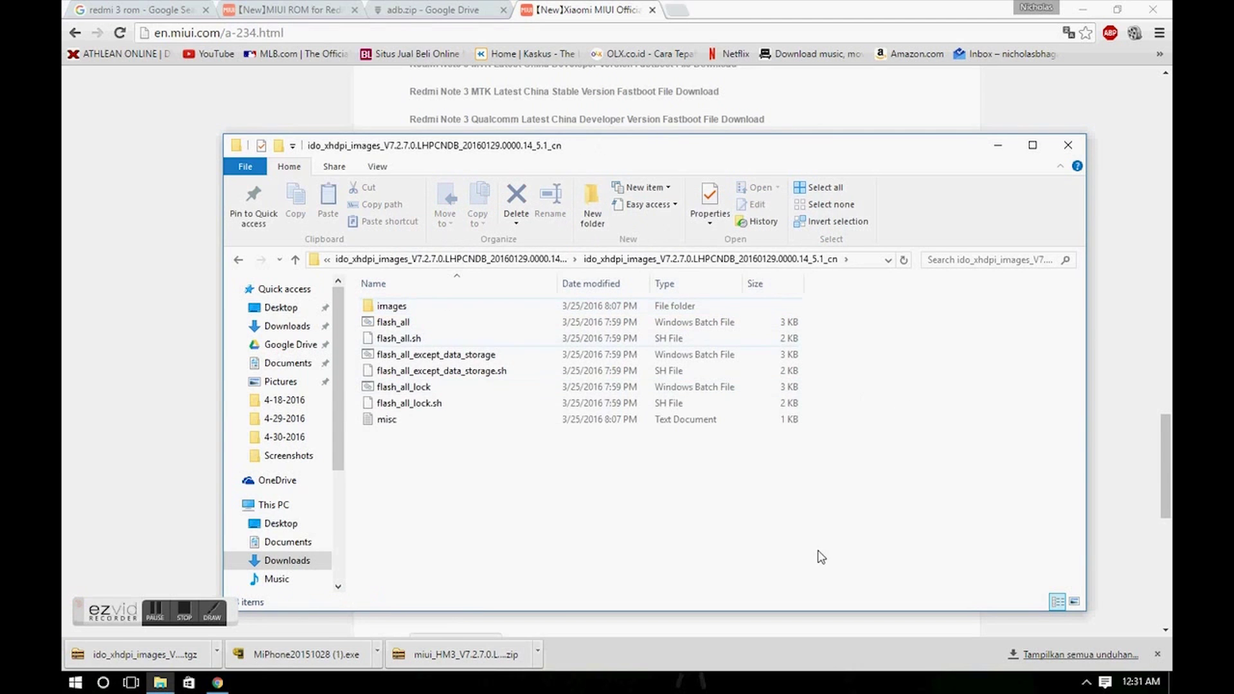
Move the ido_xhdpi_images ROM folder up into Downloads and check its contents.
{"action": "left_click_drag", "start_coordinate": [819, 551], "coordinate": [455, 277]}
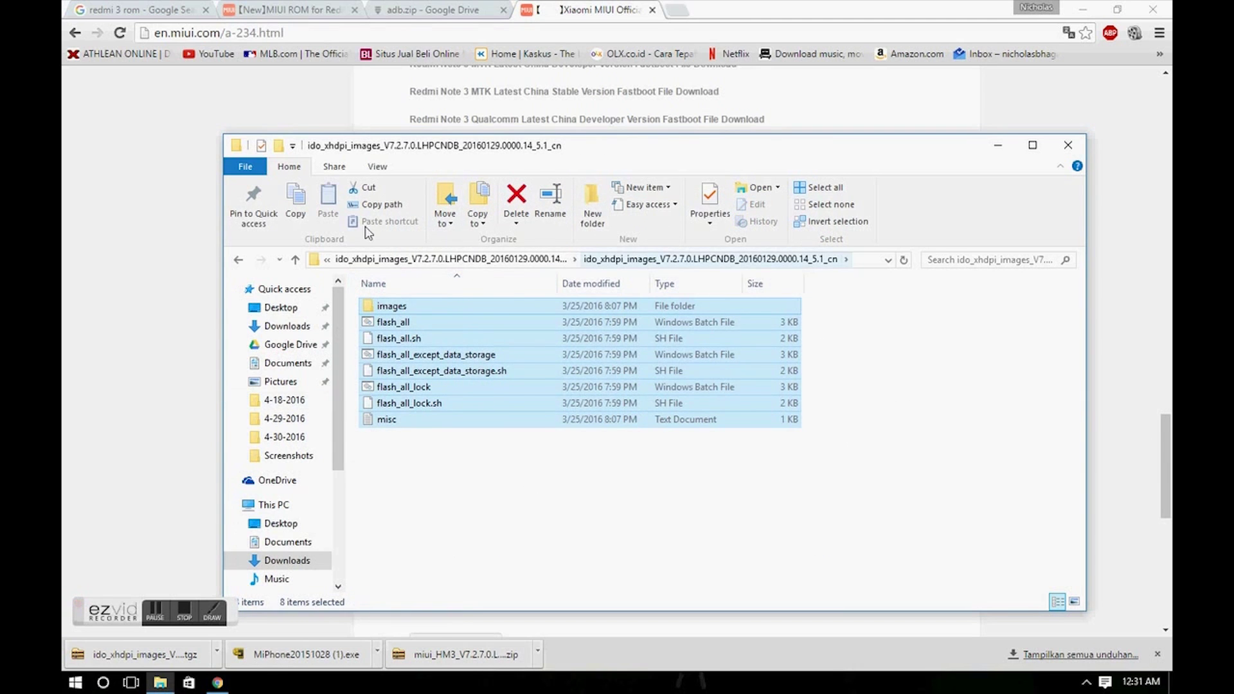
{"action": "left_click", "coordinate": [238, 261]}
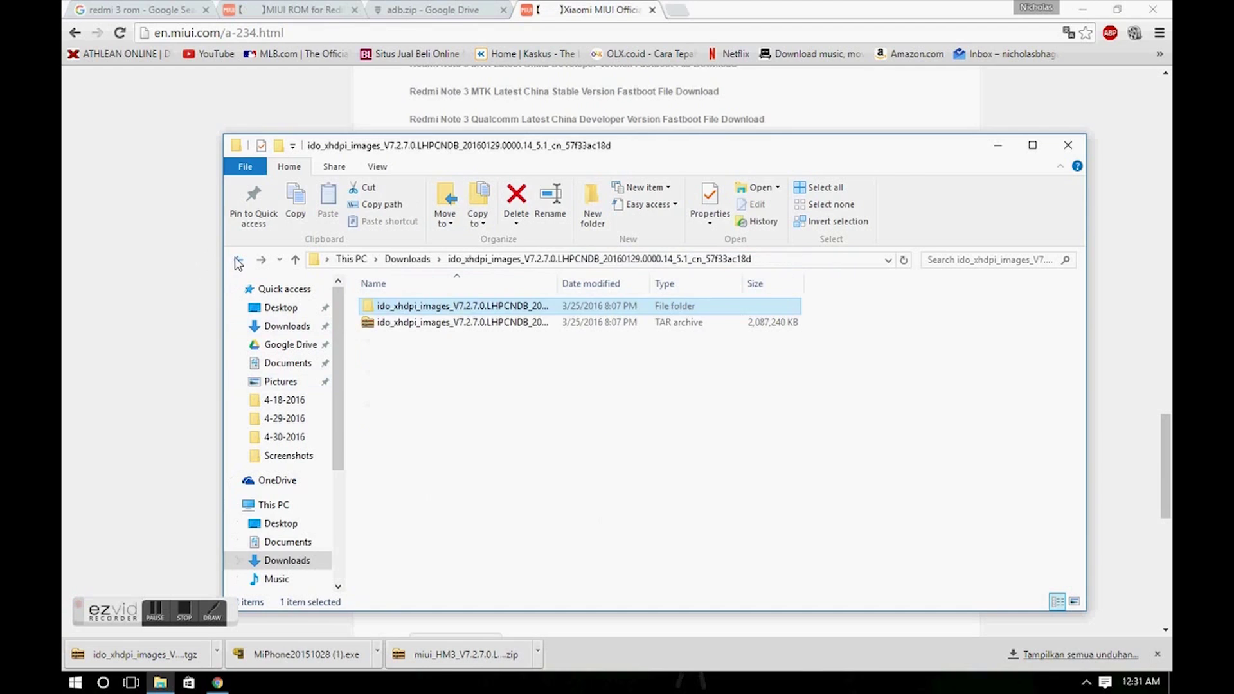
{"action": "left_click_drag", "start_coordinate": [458, 311], "coordinate": [410, 261]}
{"action": "left_click", "coordinate": [407, 259]}
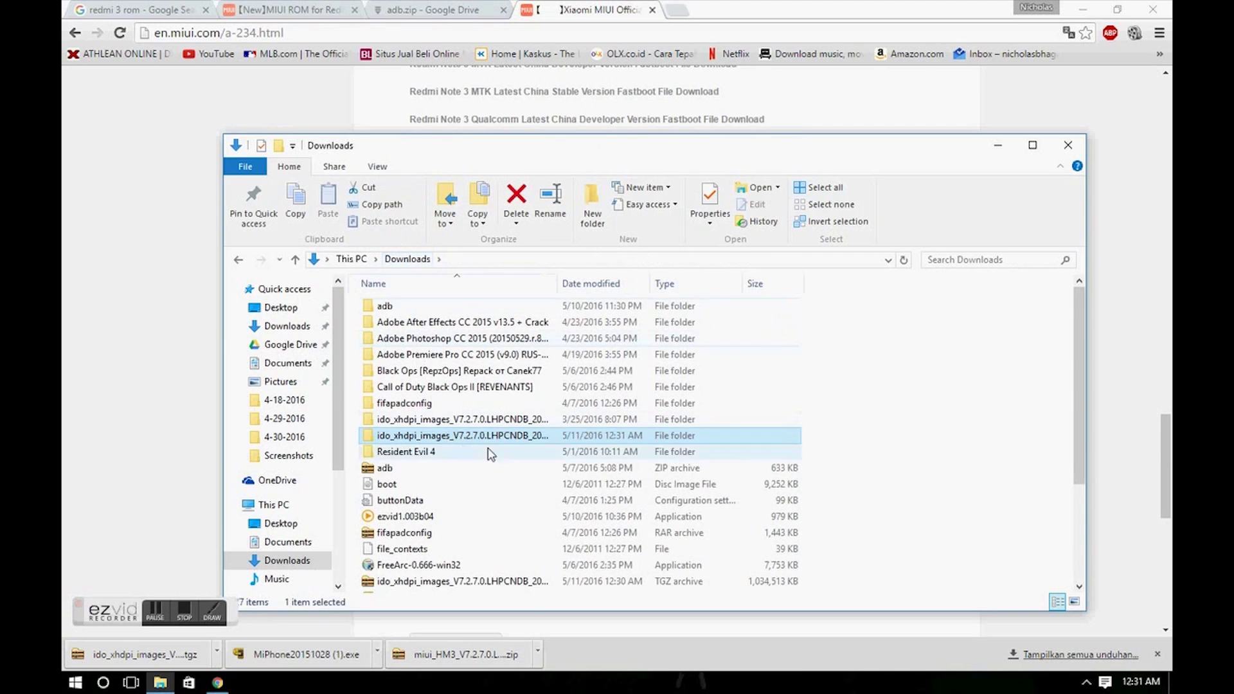
{"action": "double_click", "coordinate": [546, 423]}
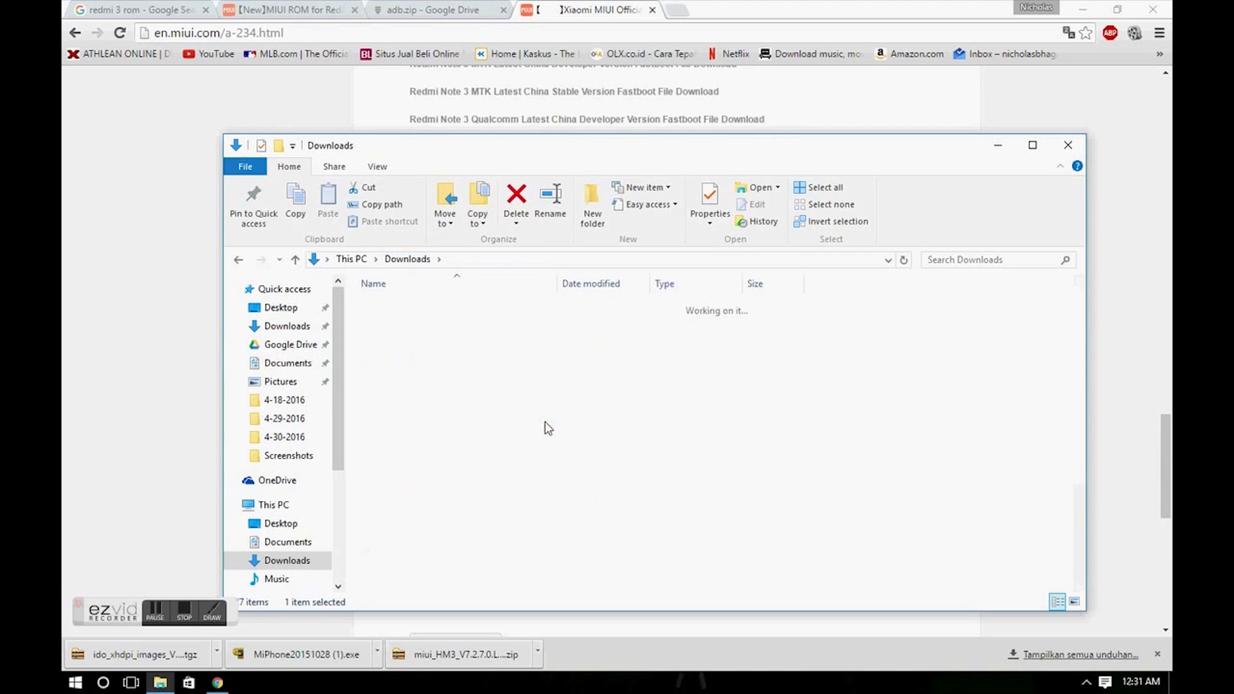
Delete the leftover 5/11/2016 wrapper folder from Downloads and confirm the ROM files remain.
{"action": "left_click", "coordinate": [239, 259]}
{"action": "left_click", "coordinate": [492, 436]}
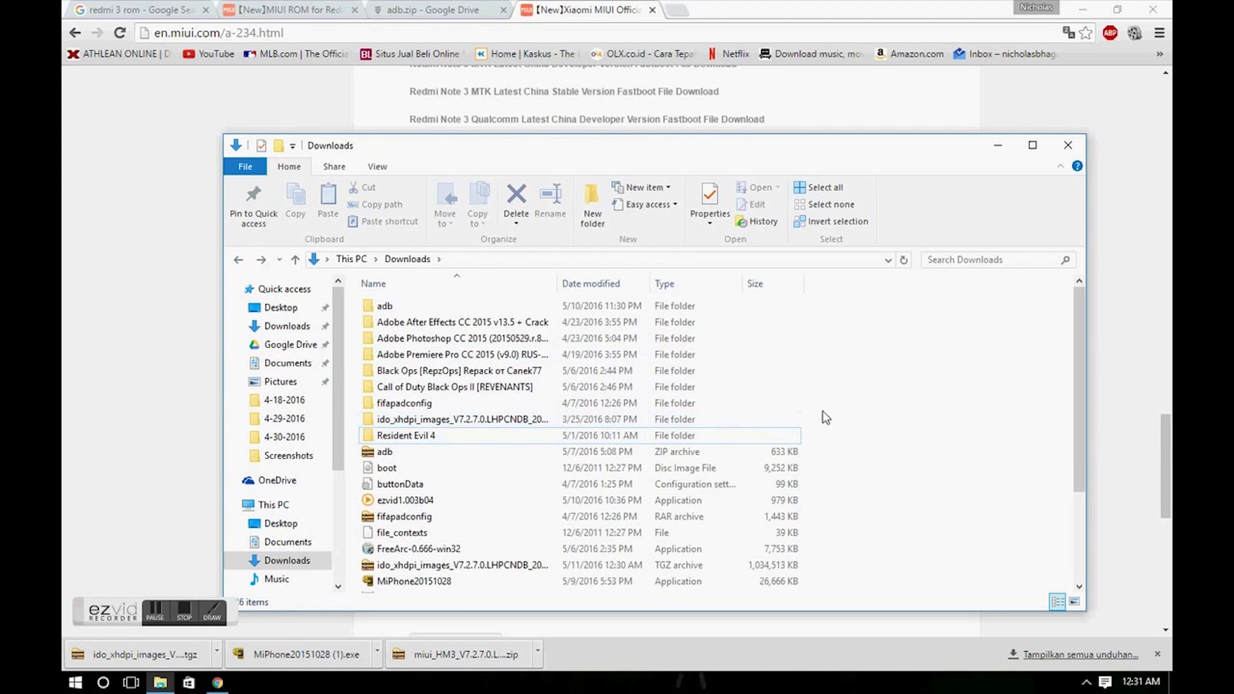
{"action": "key", "text": "Delete"}
{"action": "double_click", "coordinate": [737, 428]}
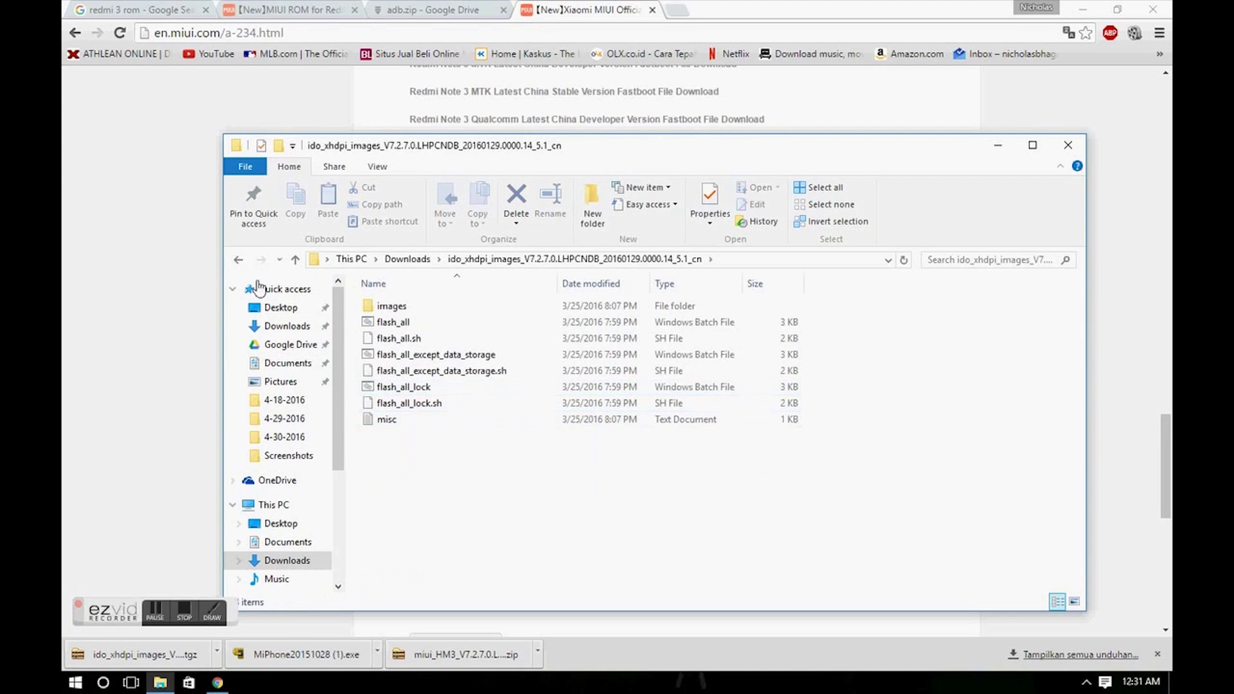
{"action": "left_click", "coordinate": [235, 261]}
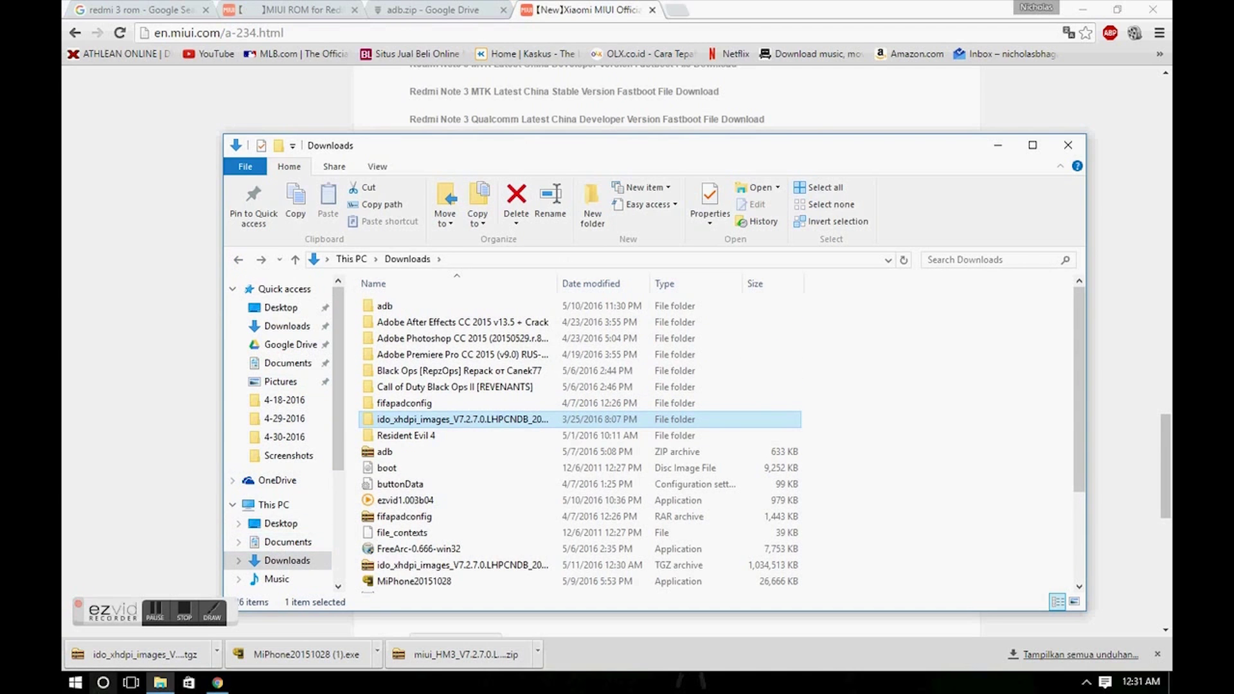
Search for 'miflash' and launch MiFlash.
{"action": "left_click", "coordinate": [115, 688]}
{"action": "type", "text": "mi"}
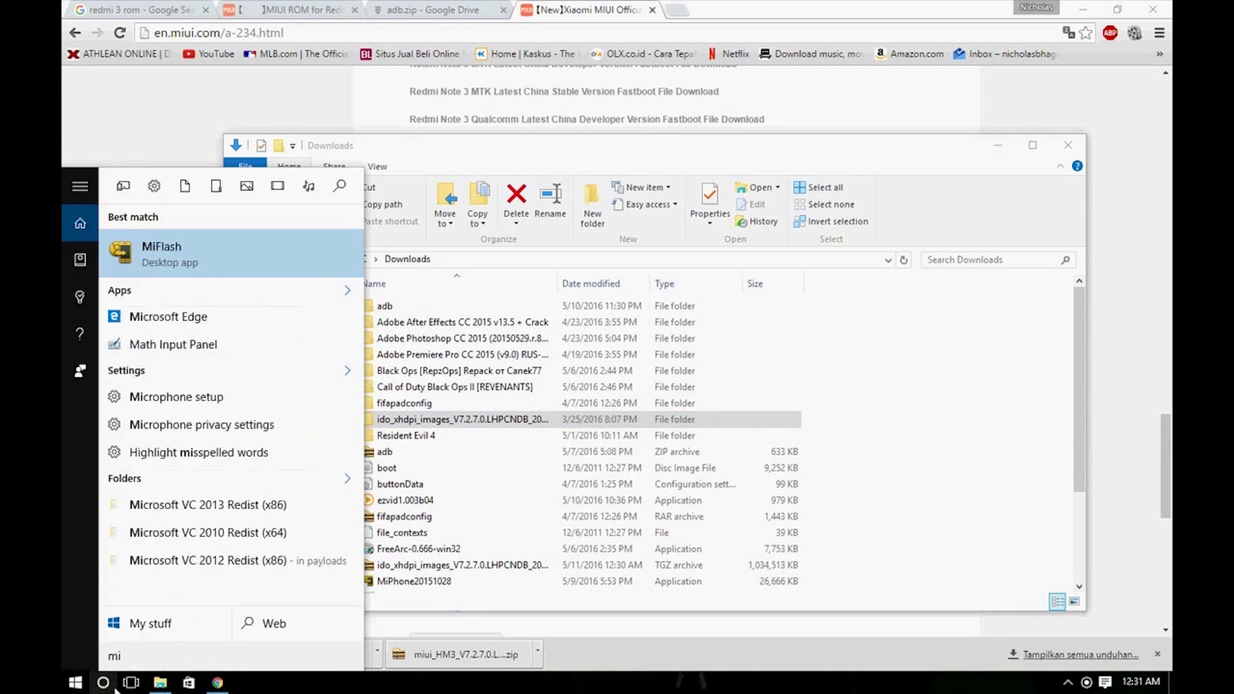
{"action": "type", "text": "flash"}
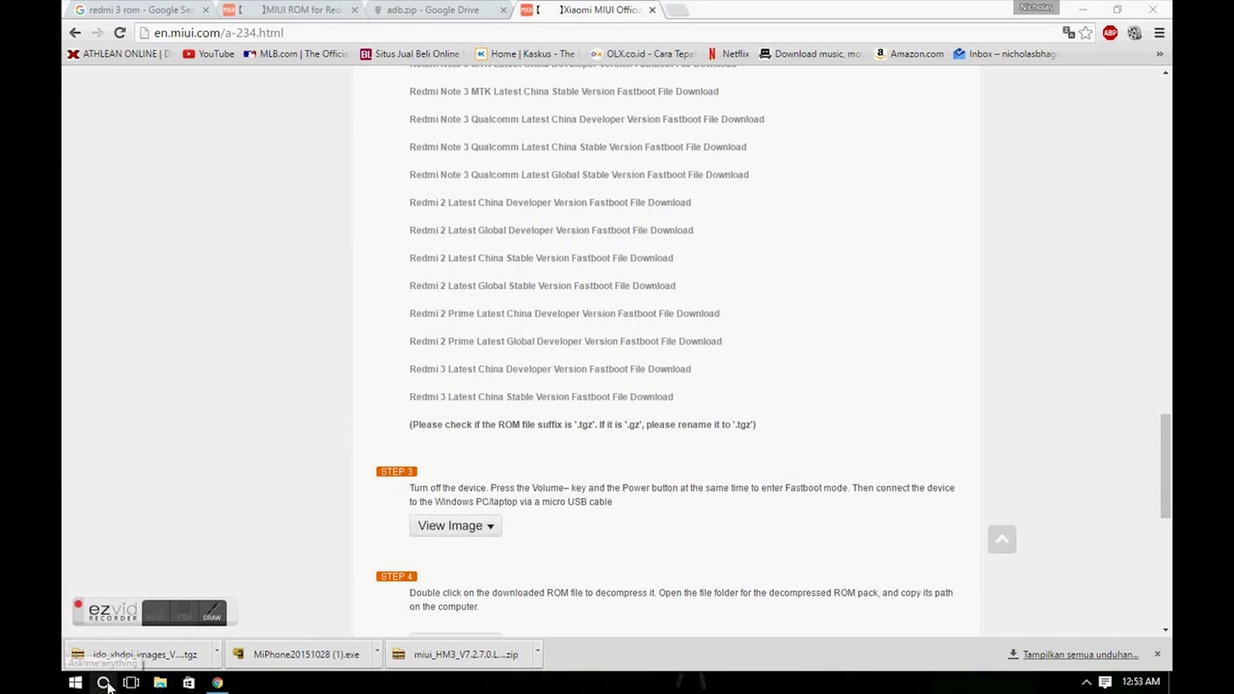
{"action": "left_click", "coordinate": [104, 682]}
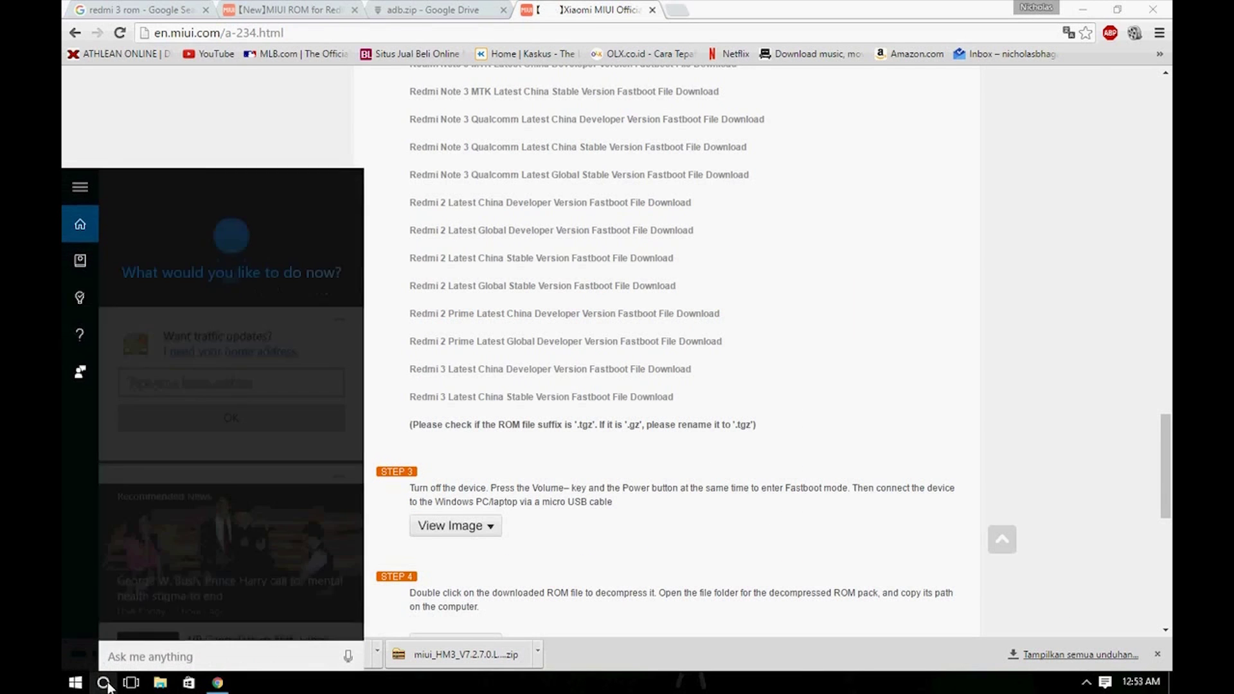
{"action": "type", "text": "miflash"}
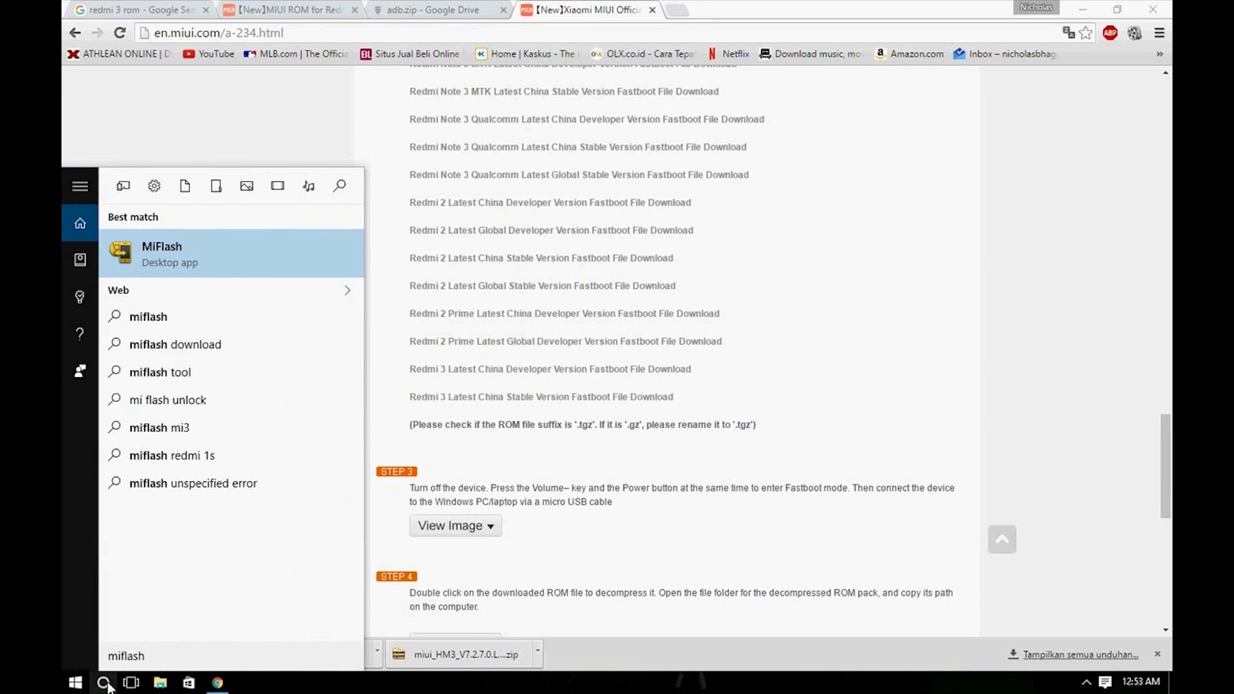
{"action": "key", "text": "Return"}
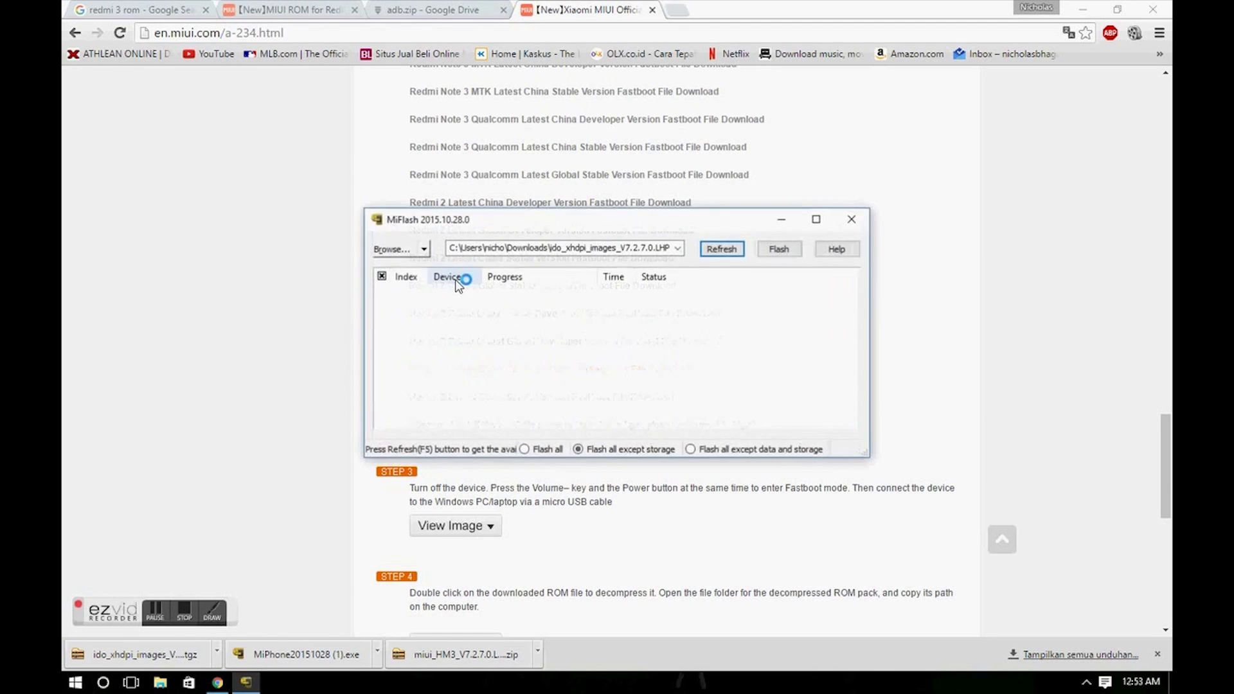
Browse to Downloads and pick the ido_xhdpi_images folder as the ROM source.
{"action": "left_click", "coordinate": [417, 251]}
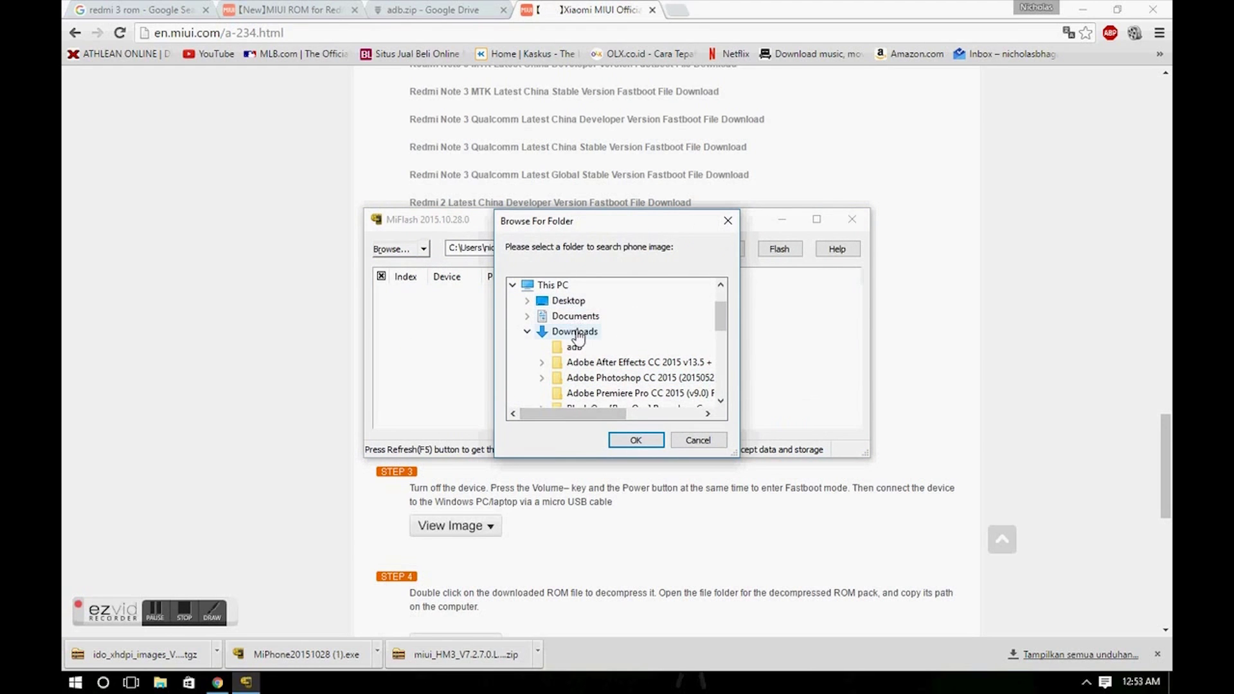
{"action": "left_click", "coordinate": [575, 331]}
{"action": "scroll", "coordinate": [612, 354], "scroll_direction": "down", "scroll_amount": 3}
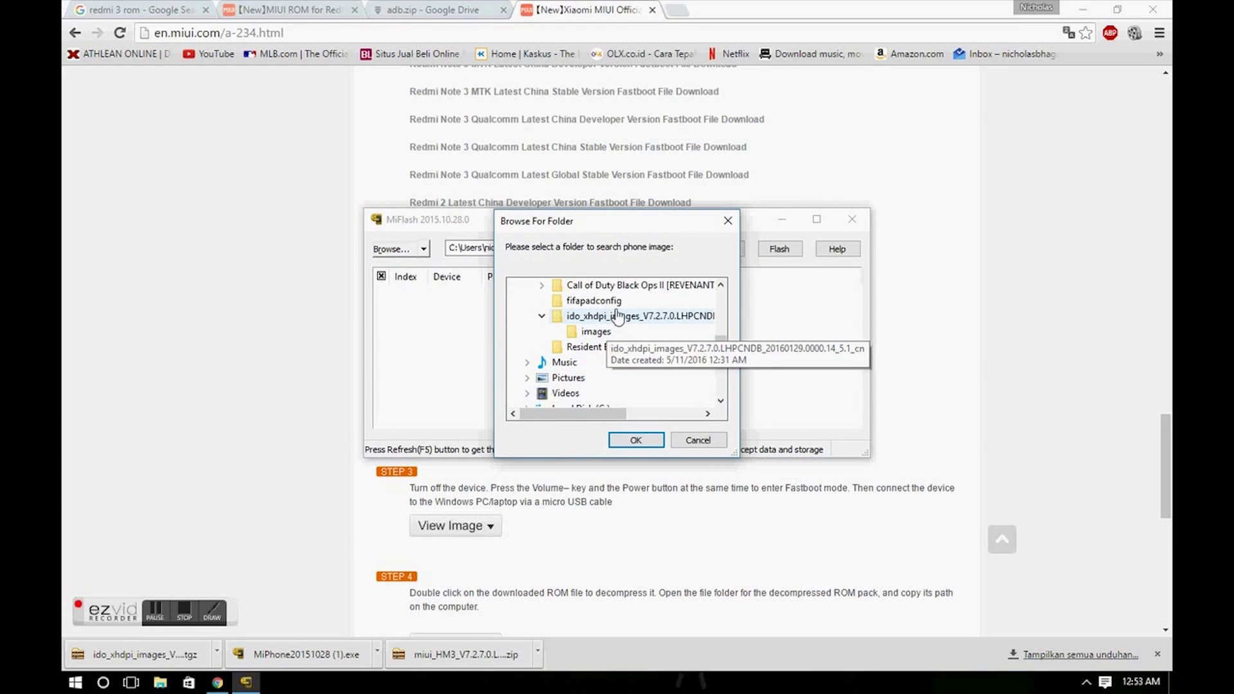
{"action": "left_click", "coordinate": [620, 315]}
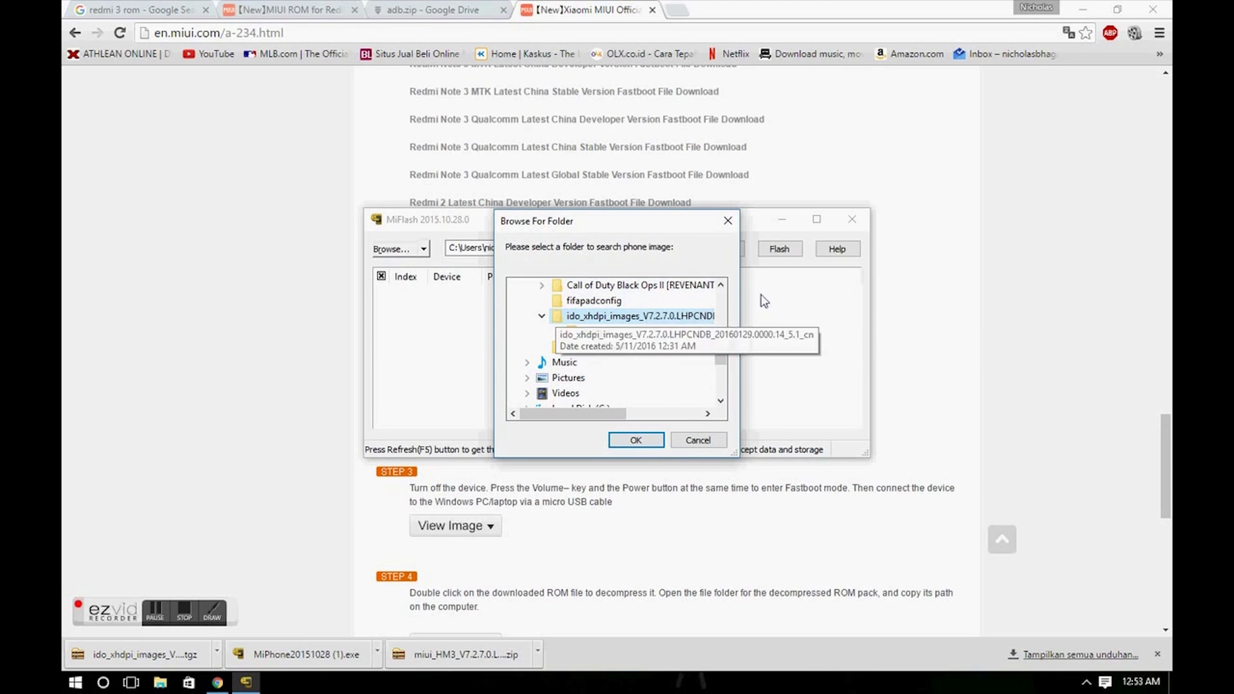
Confirm the ROM folder, refresh to detect COM10, and run Flash all until it completes successfully.
{"action": "left_click", "coordinate": [643, 442]}
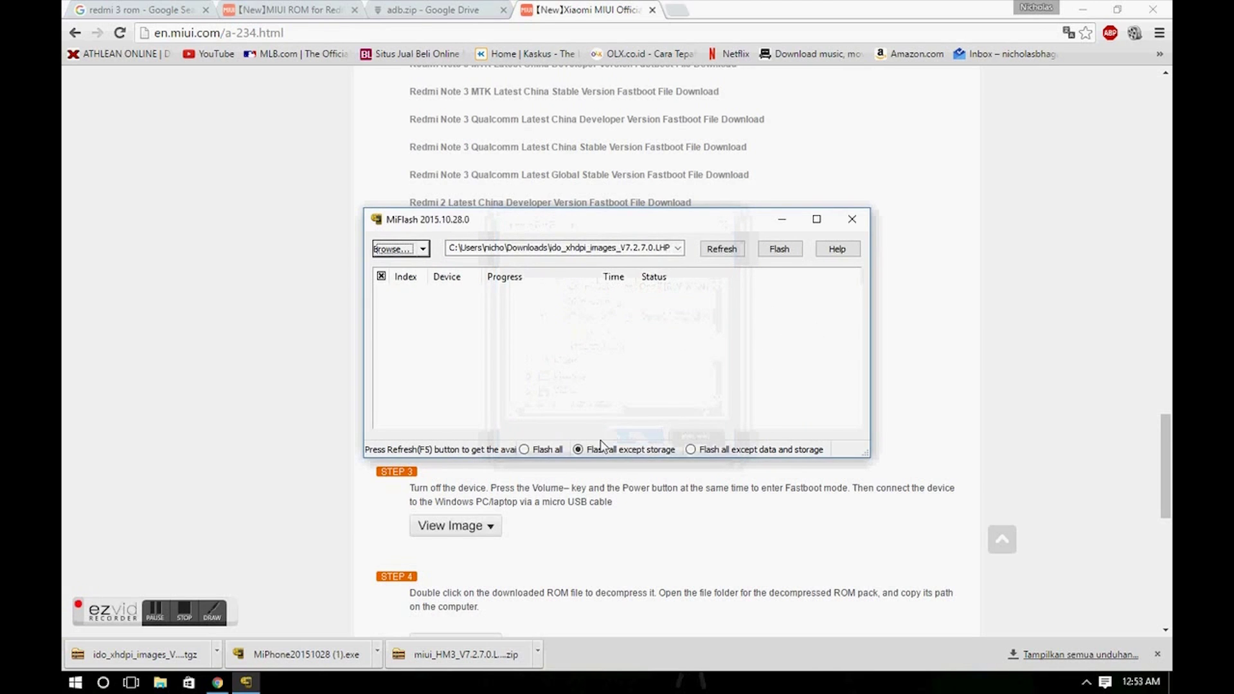
{"action": "left_click", "coordinate": [716, 250]}
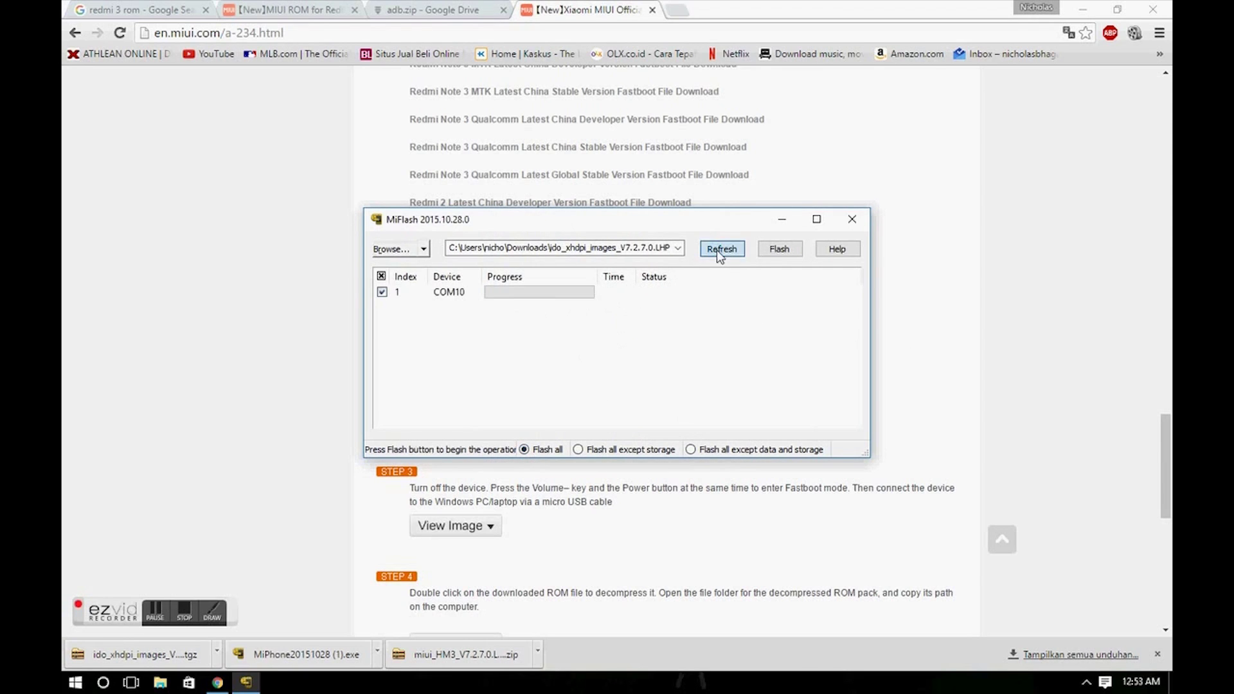
{"action": "left_click", "coordinate": [450, 294]}
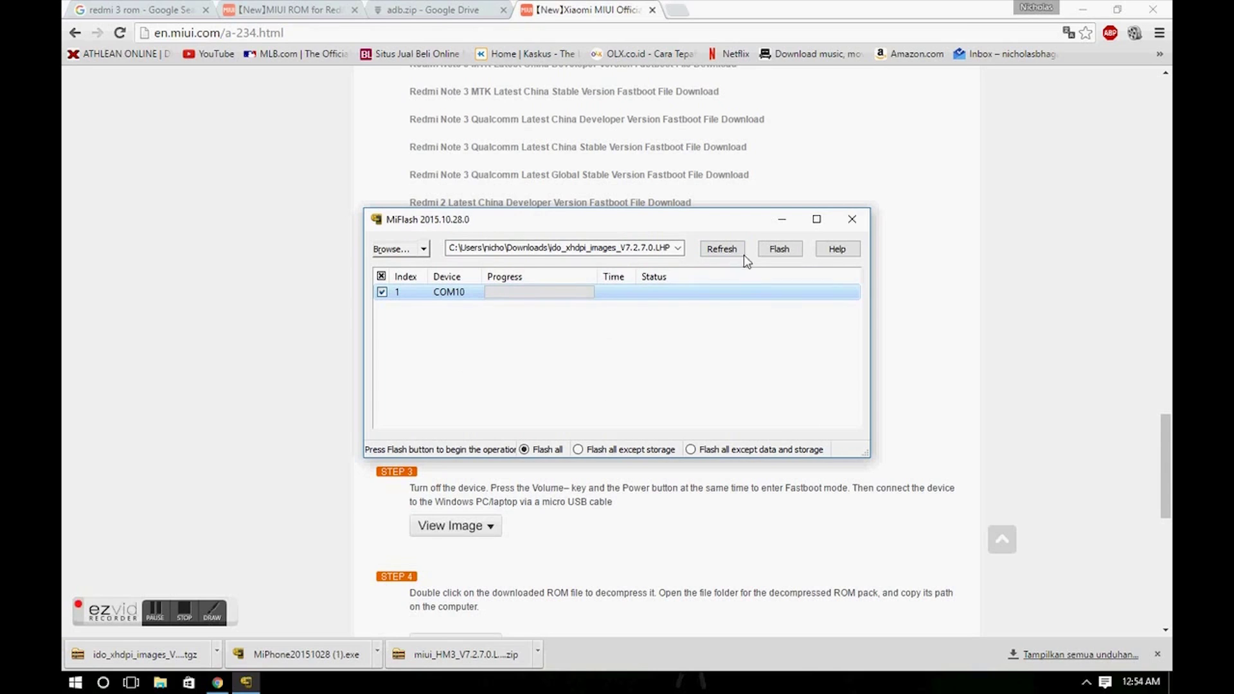
{"action": "left_click", "coordinate": [779, 250]}
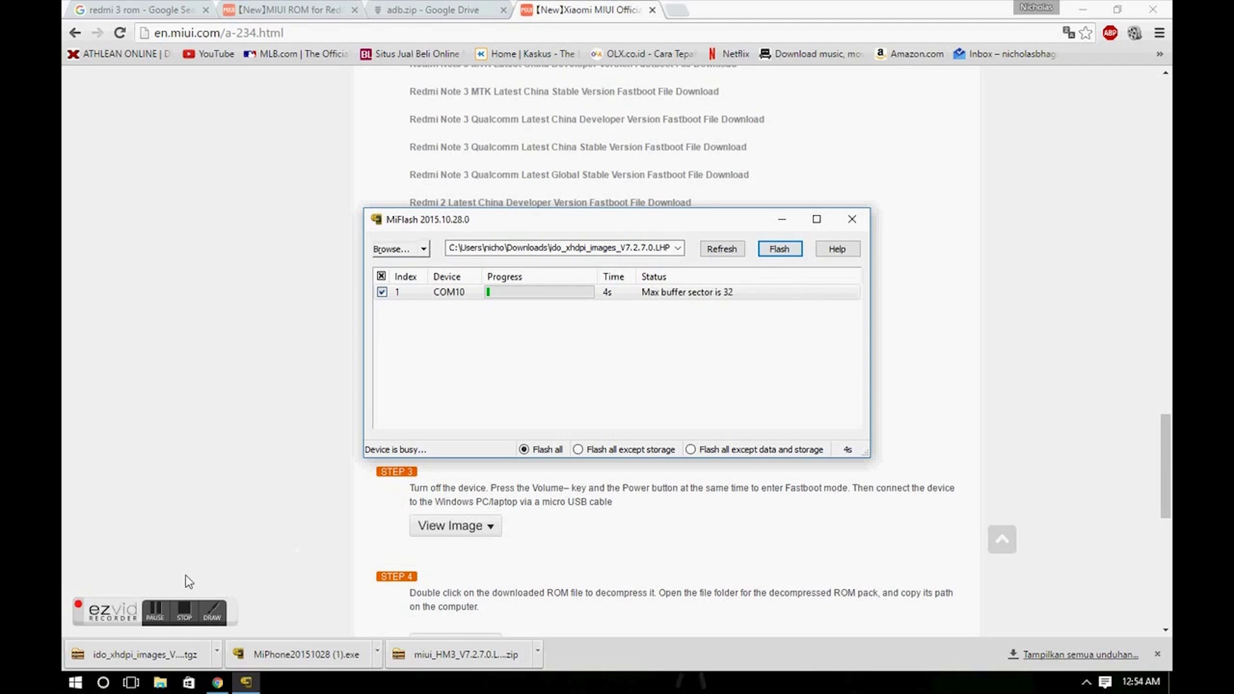
{"action": "left_click", "coordinate": [157, 618]}
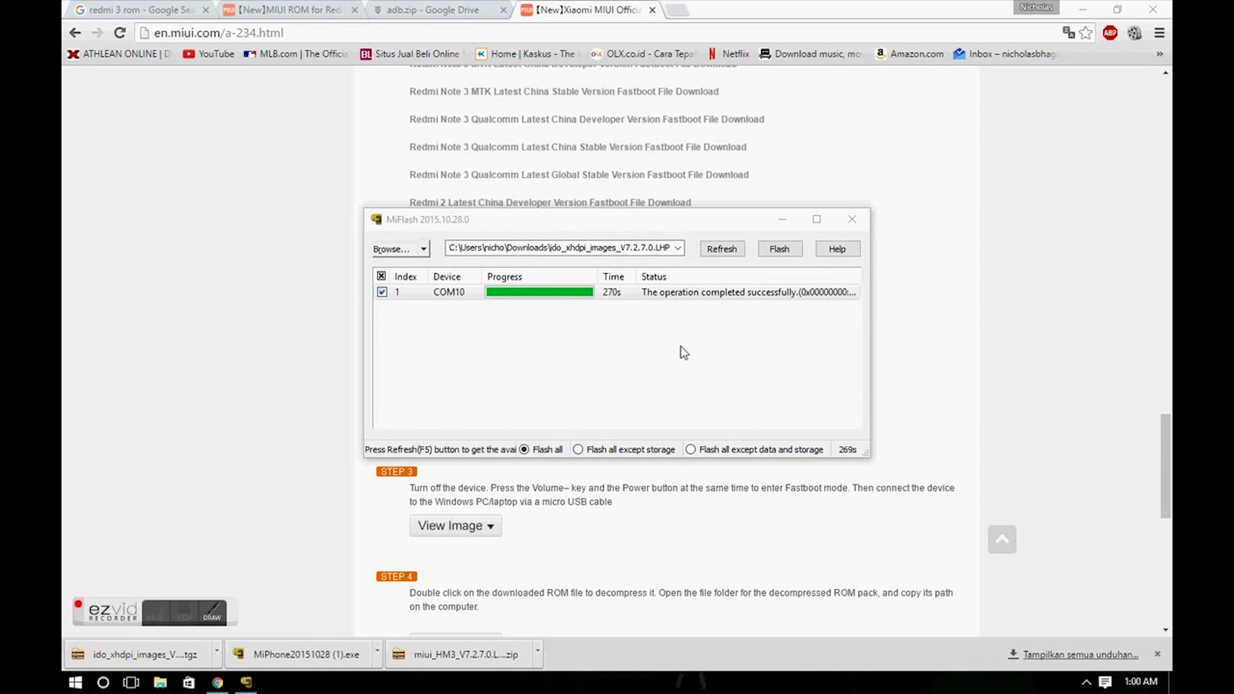
{"action": "left_click", "coordinate": [739, 293]}
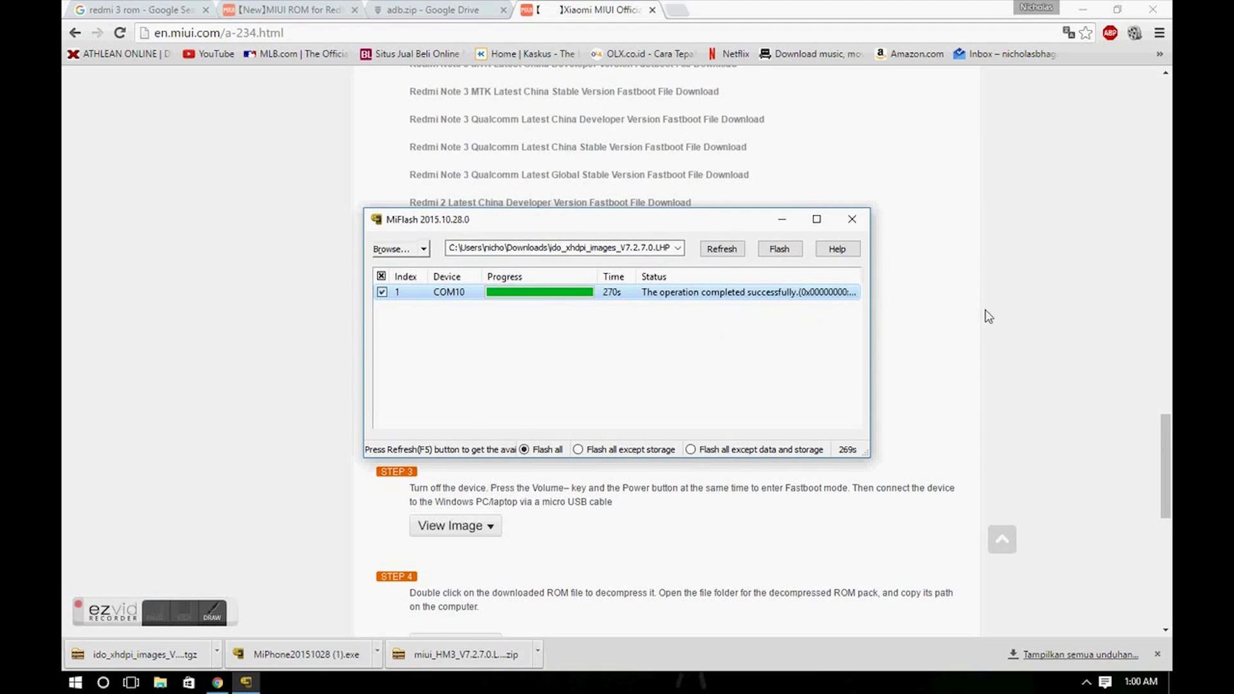